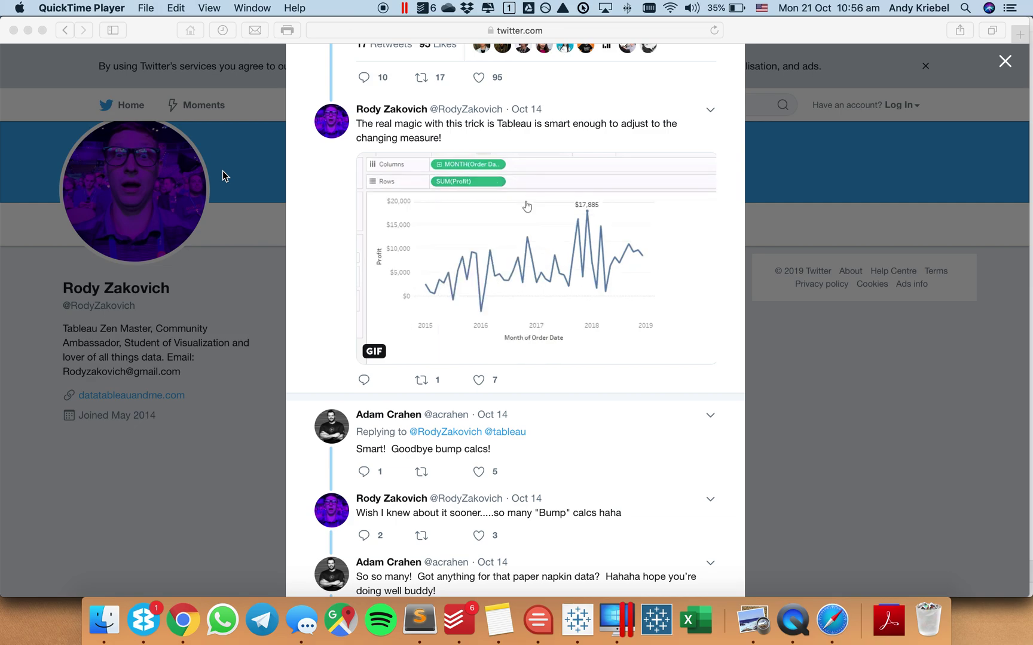
Step: Switch from the Twitter thread in Safari to the Tableau Book1 workbook
key("super+Tab")
key("super+Tab")
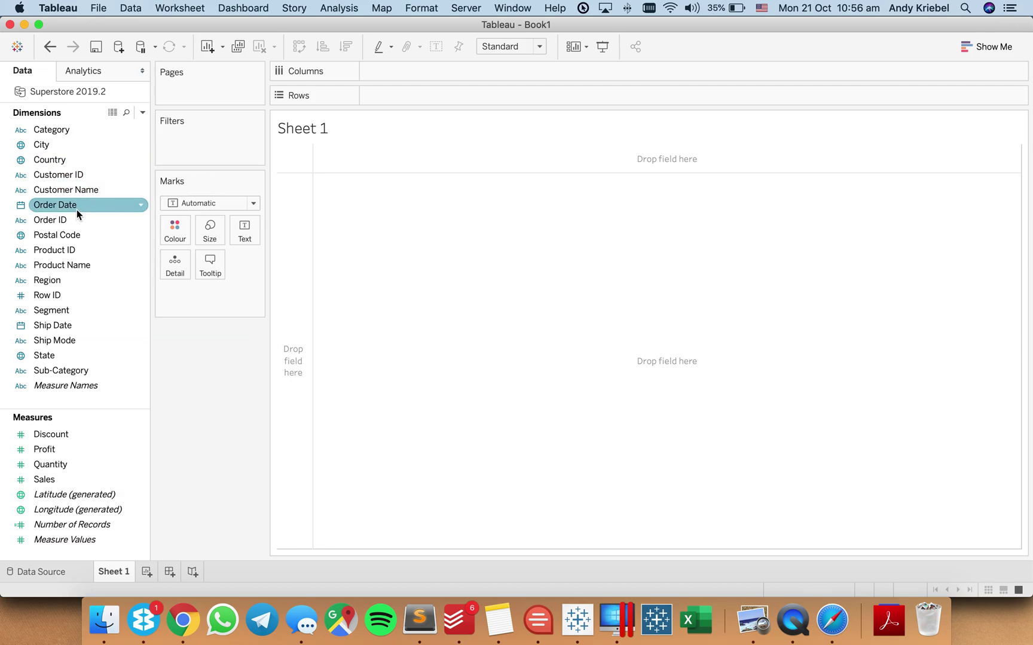
Step: Plot SUM(Sales) as a line by quarter of Order Date, 2015 Q1 to 2018 Q4
left_click_drag(76, 213, 414, 78)
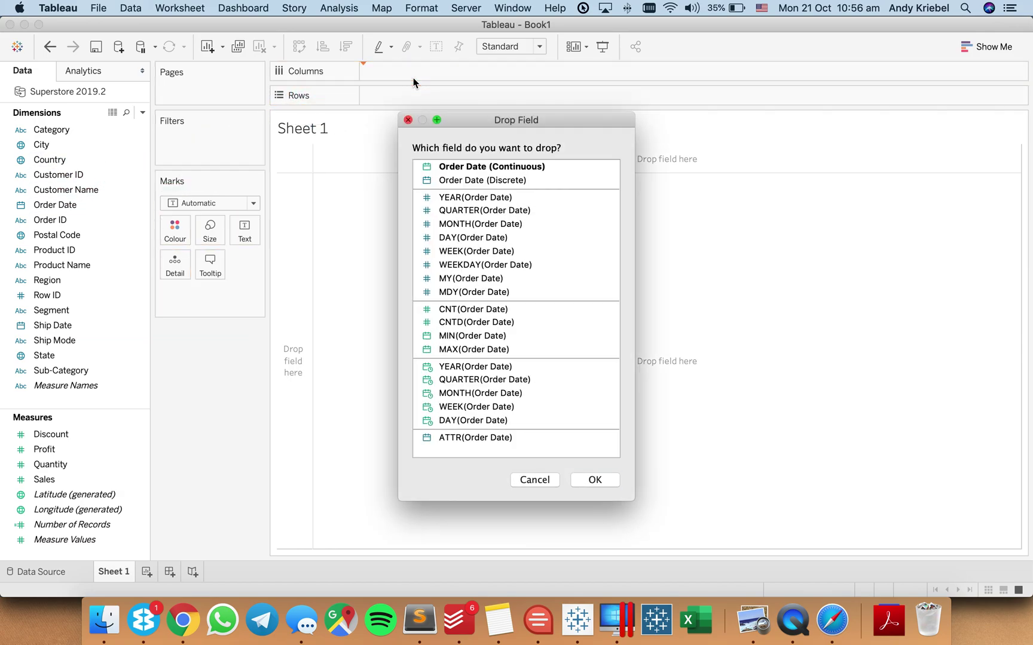
left_click(472, 380)
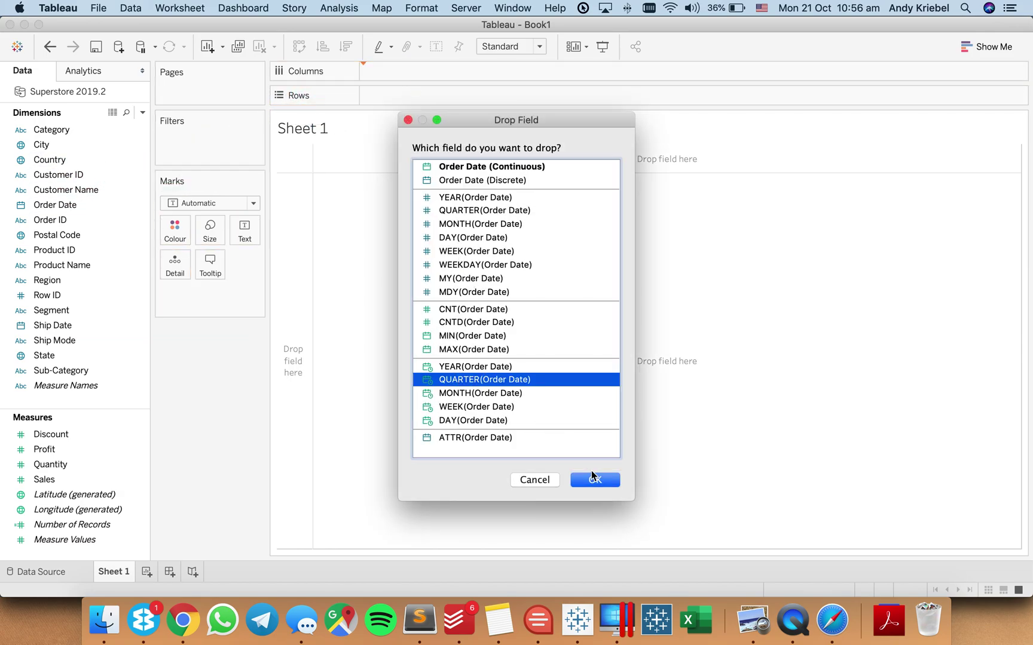
left_click(594, 480)
left_click_drag(90, 465, 438, 95)
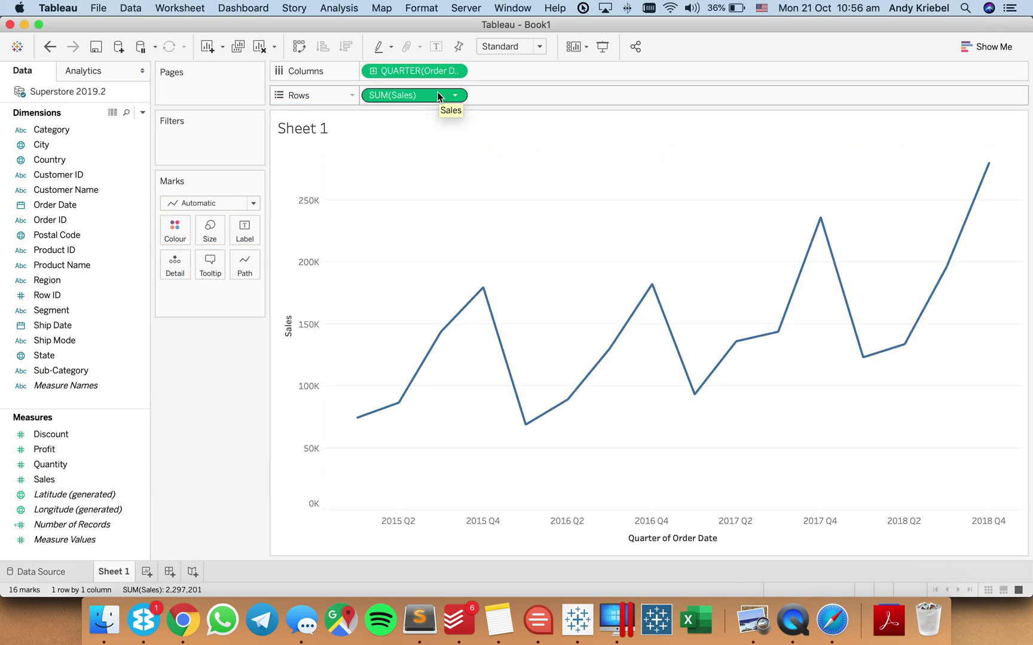
Step: Turn on Min/Max mark labels so the line shows 68,852 and 280,054
left_click(244, 231)
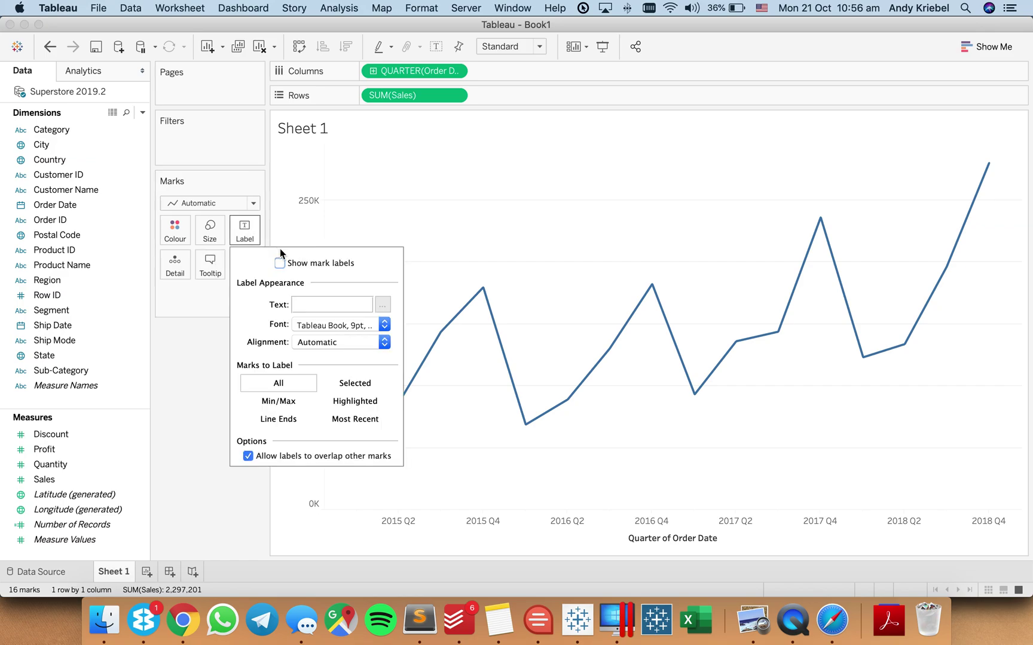
left_click(279, 263)
left_click(271, 403)
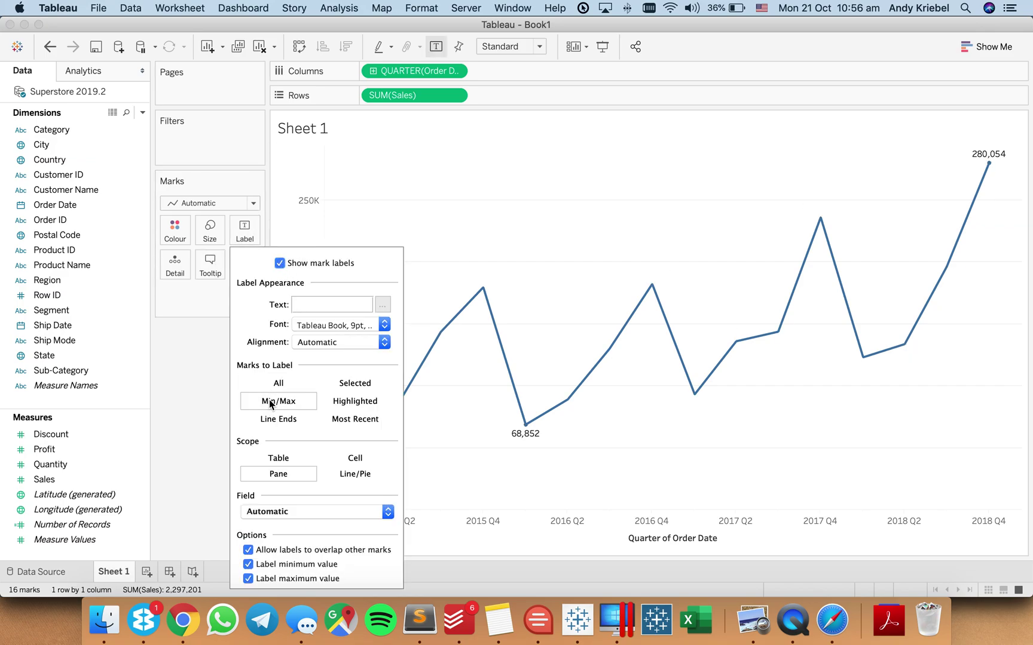
left_click(200, 401)
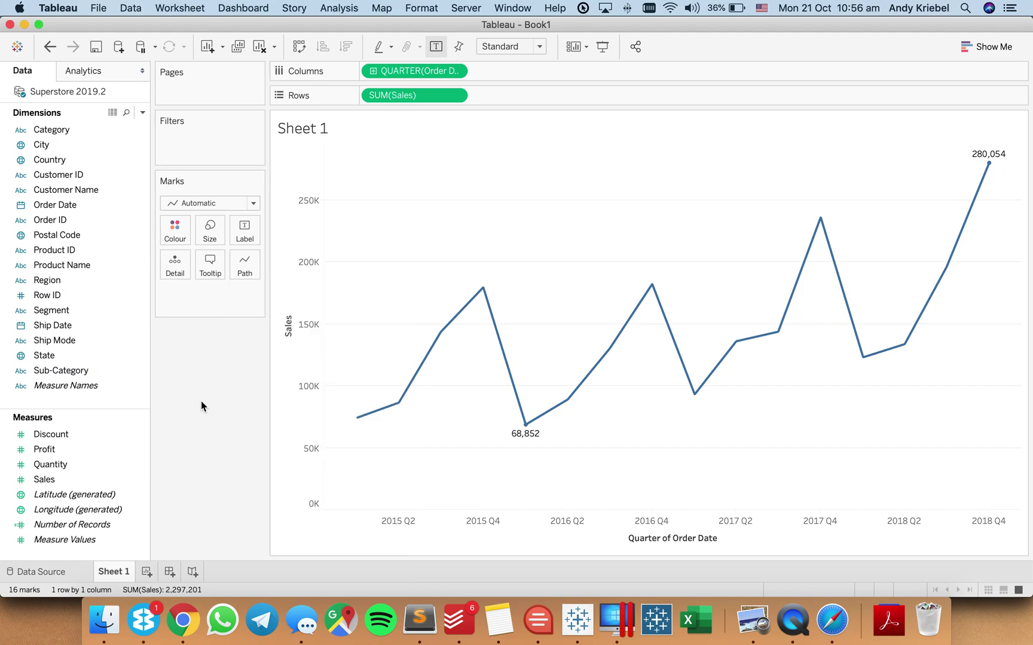
Step: Uncheck Include zero on the Sales axis
double_click(310, 449)
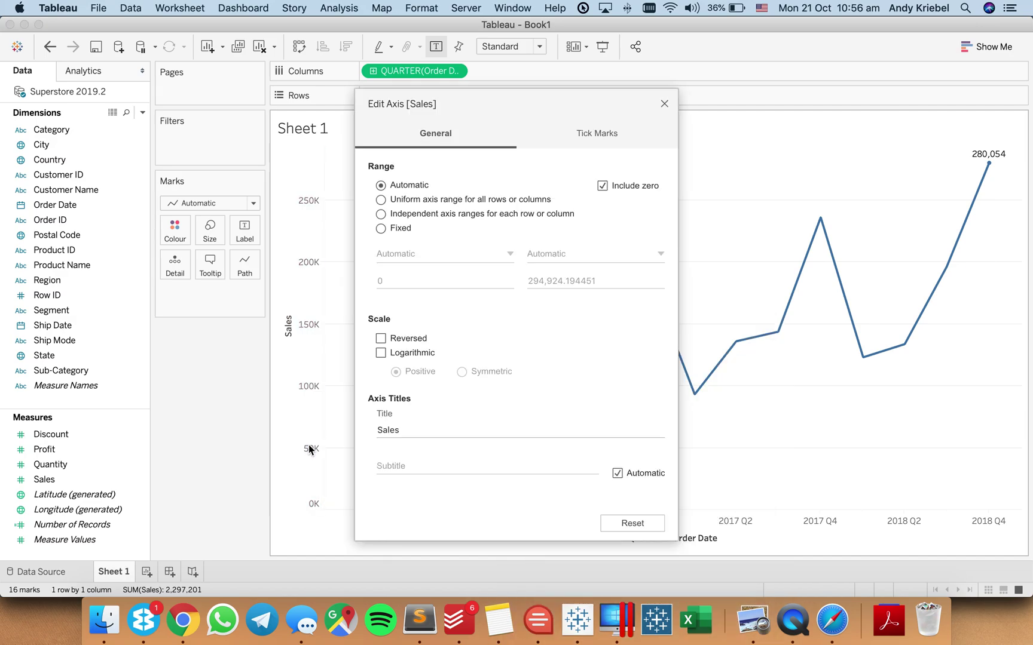
left_click(624, 185)
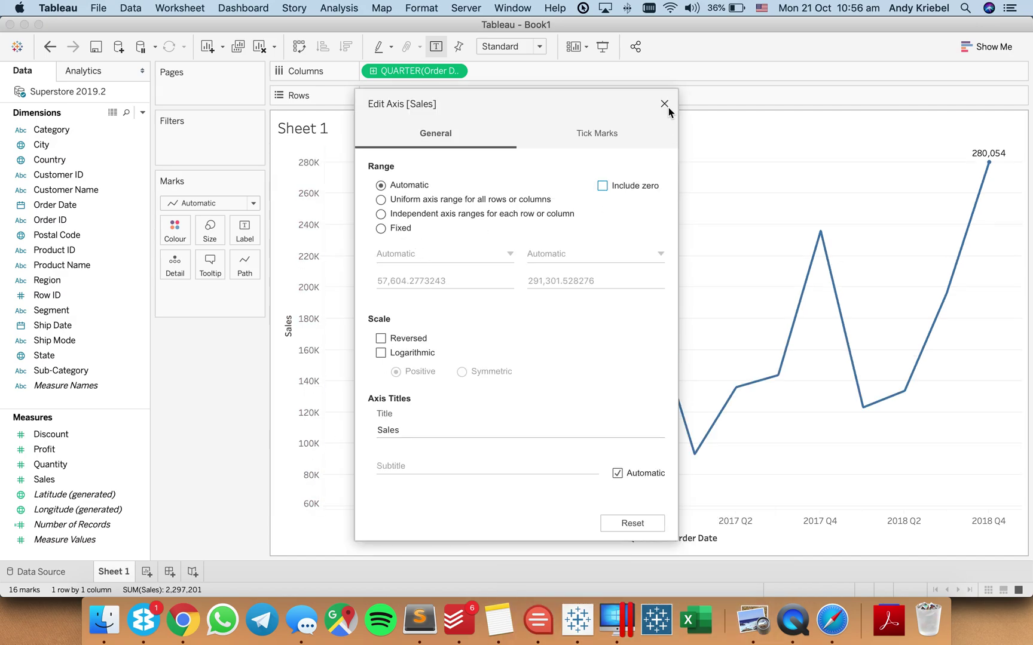
left_click(664, 104)
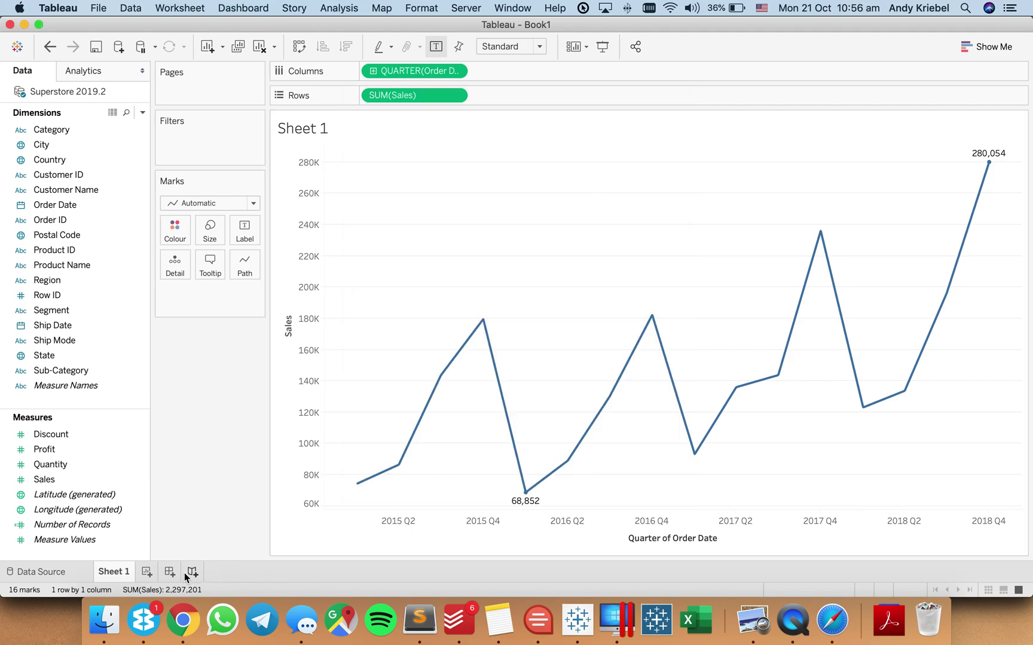
left_click(170, 571)
Step: Set Dashboard 1 to a fixed size of 600 x 400 px
left_click(77, 179)
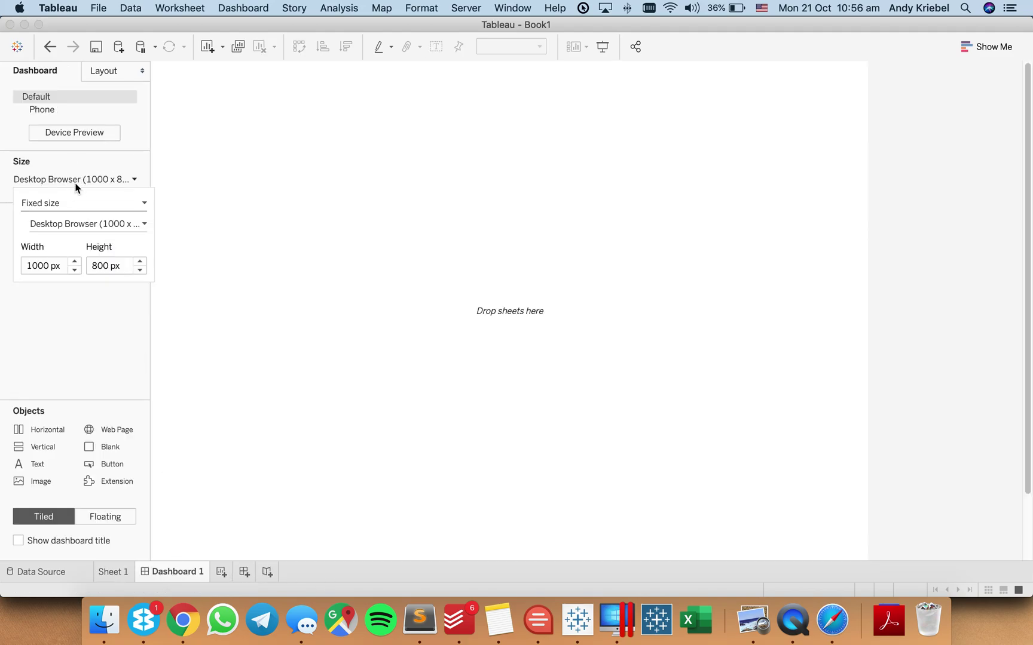
left_click(75, 270)
left_click(75, 270)
left_click(74, 270)
left_click(75, 270)
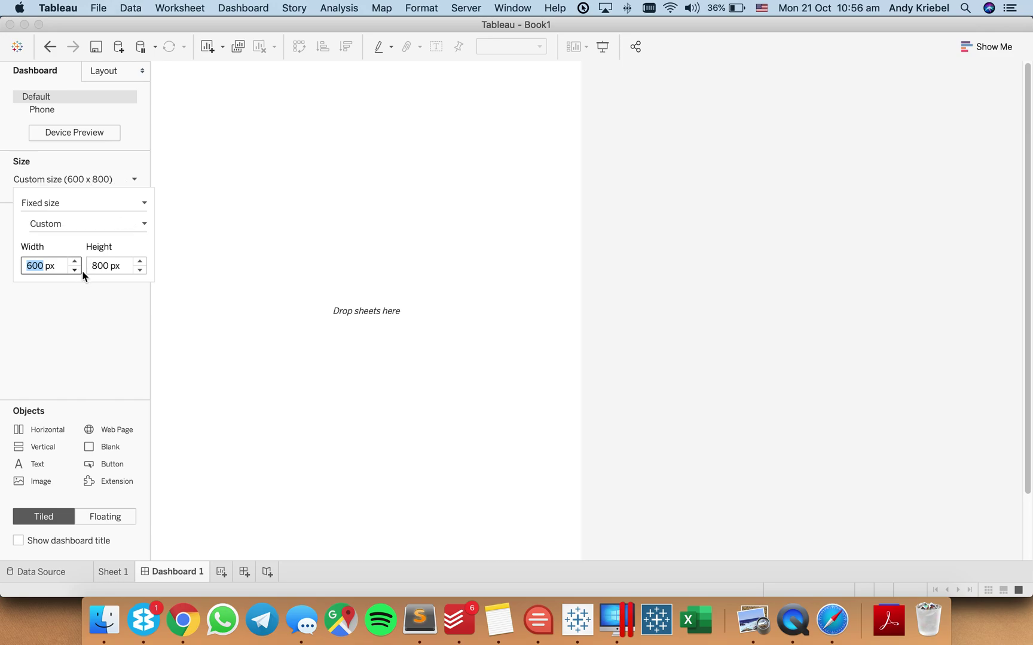
left_click(139, 270)
left_click(140, 270)
left_click(140, 271)
left_click(140, 270)
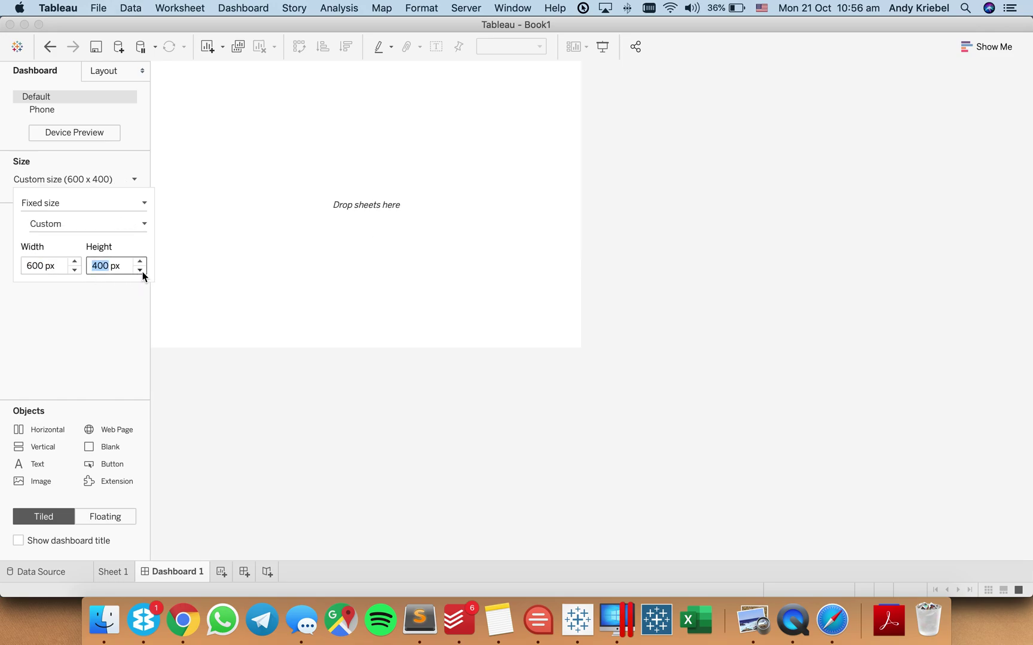
left_click(51, 237)
Step: Place the Sheet 1 chart on the dashboard, then return to Sheet 1 after checking Twitter
left_click_drag(51, 239, 362, 220)
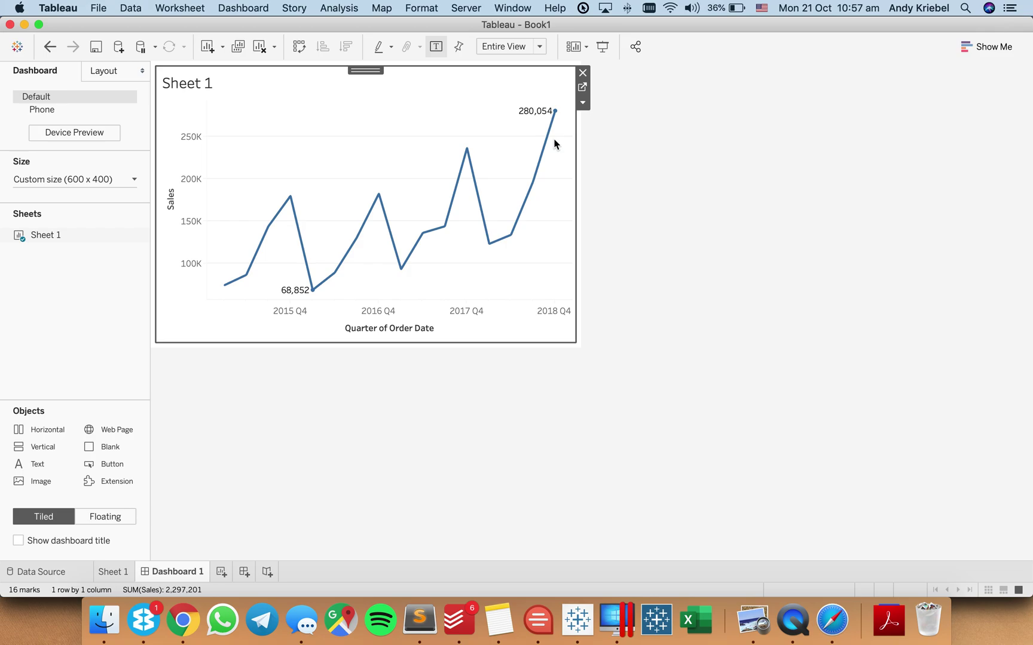
mouse_move(555, 146)
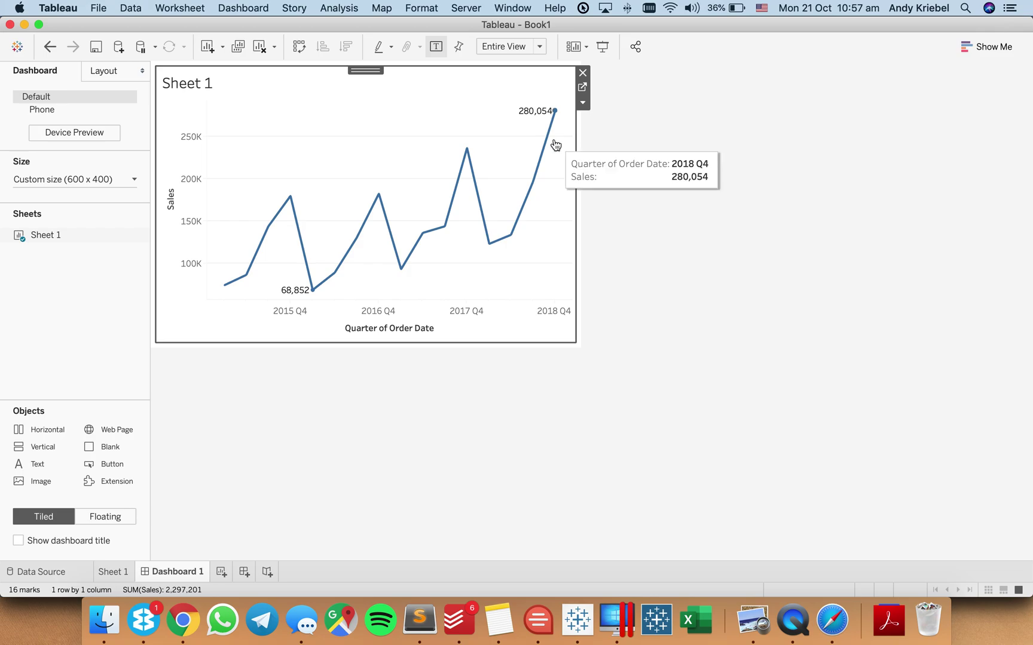
left_click(113, 572)
key("super+Tab")
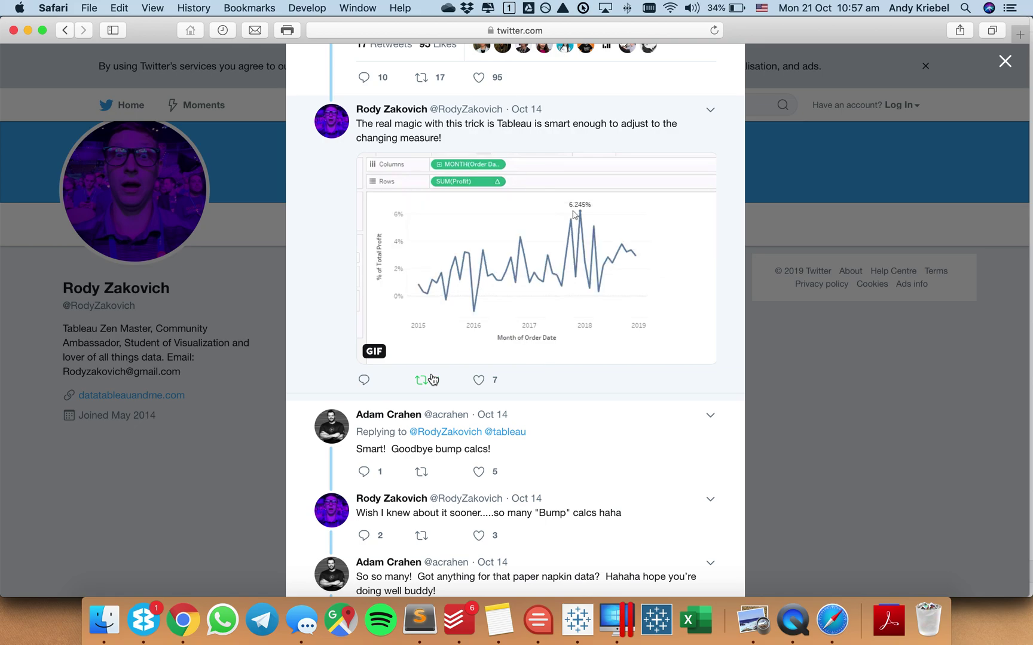
key("super+Tab")
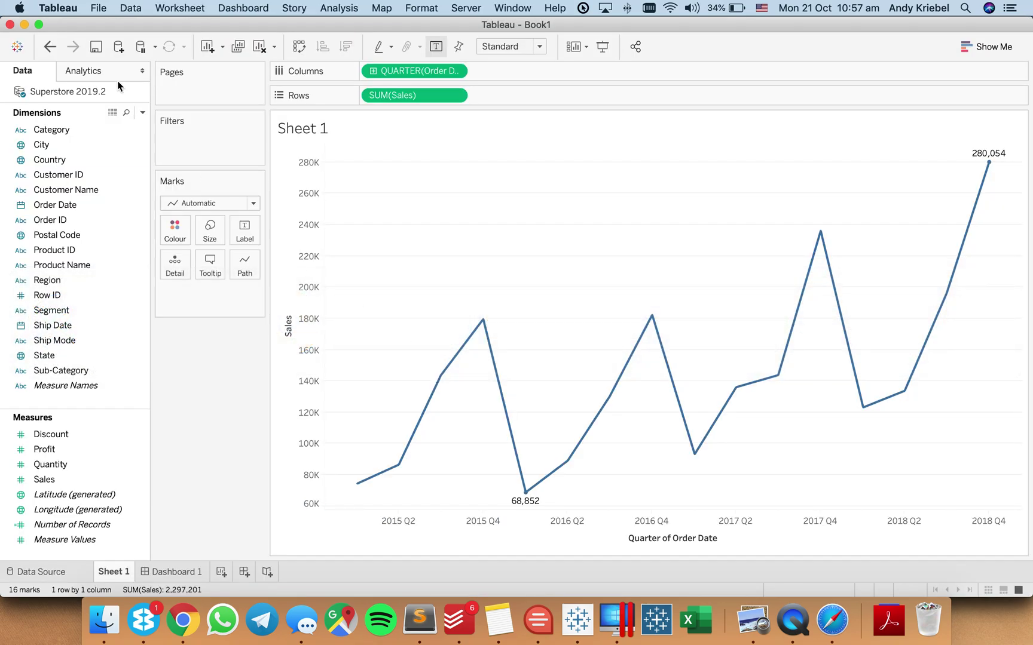
Step: Add a Table-wide distribution band at 110% of Average Sales
left_click(84, 70)
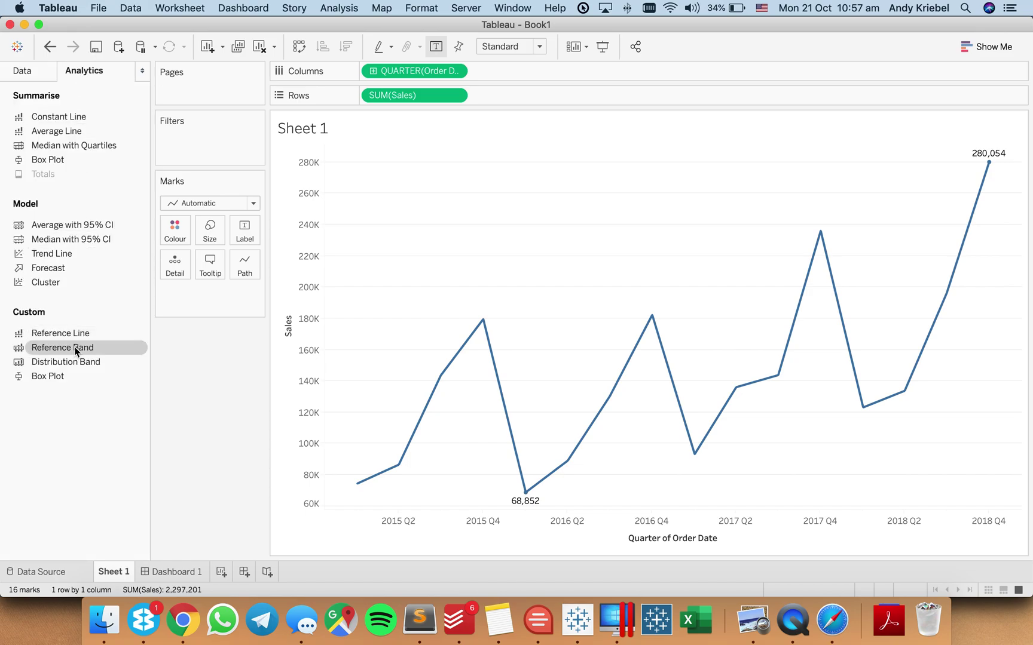
left_click_drag(71, 366, 408, 173)
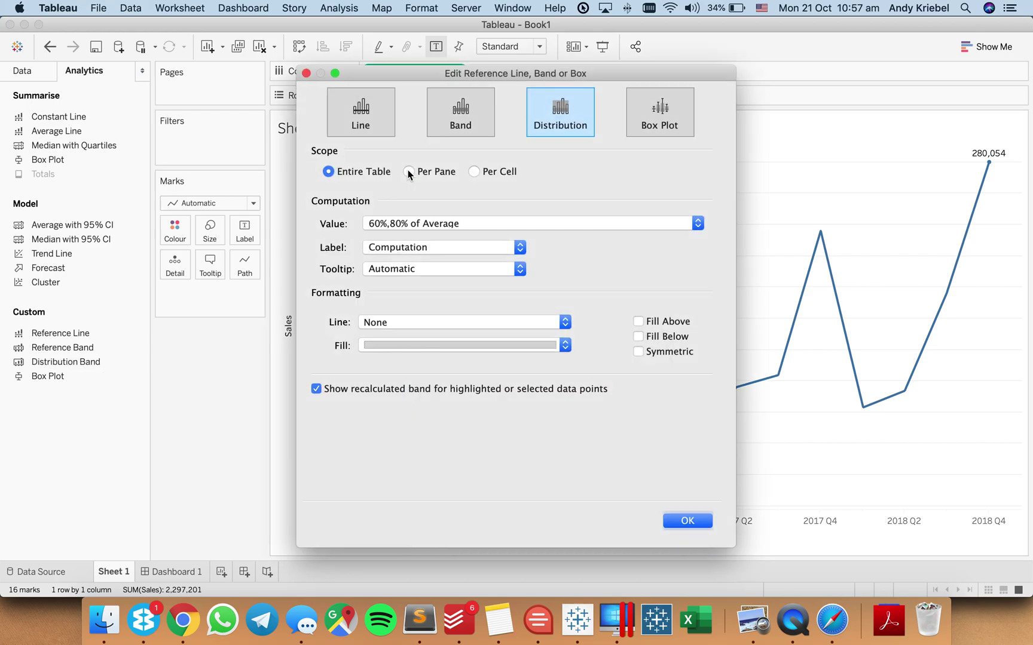
left_click(467, 223)
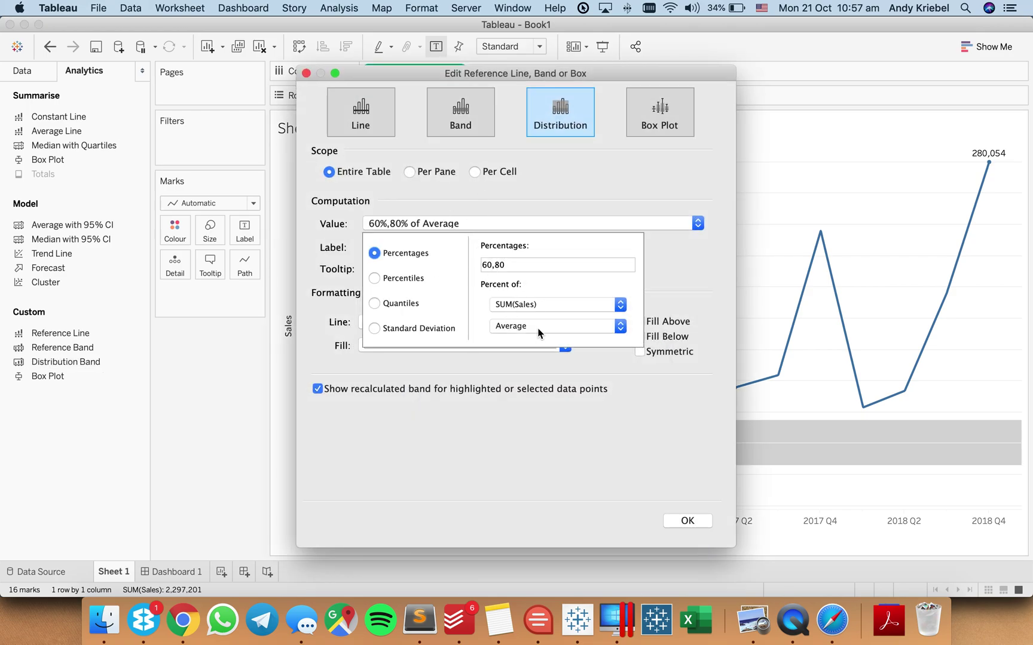
left_click(537, 306)
left_click(526, 293)
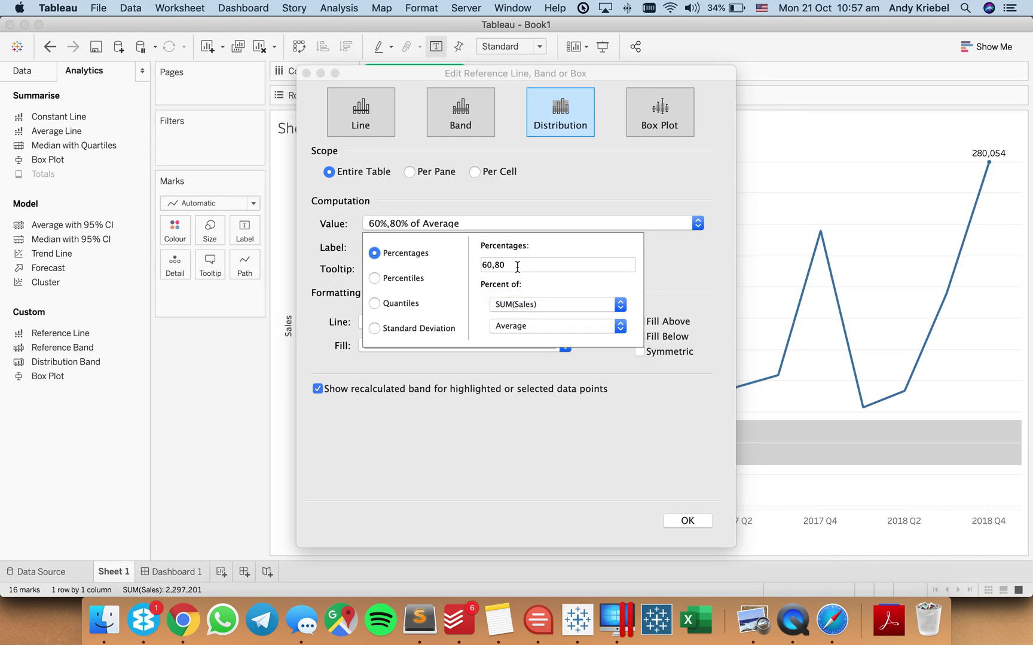
double_click(516, 265)
type("110")
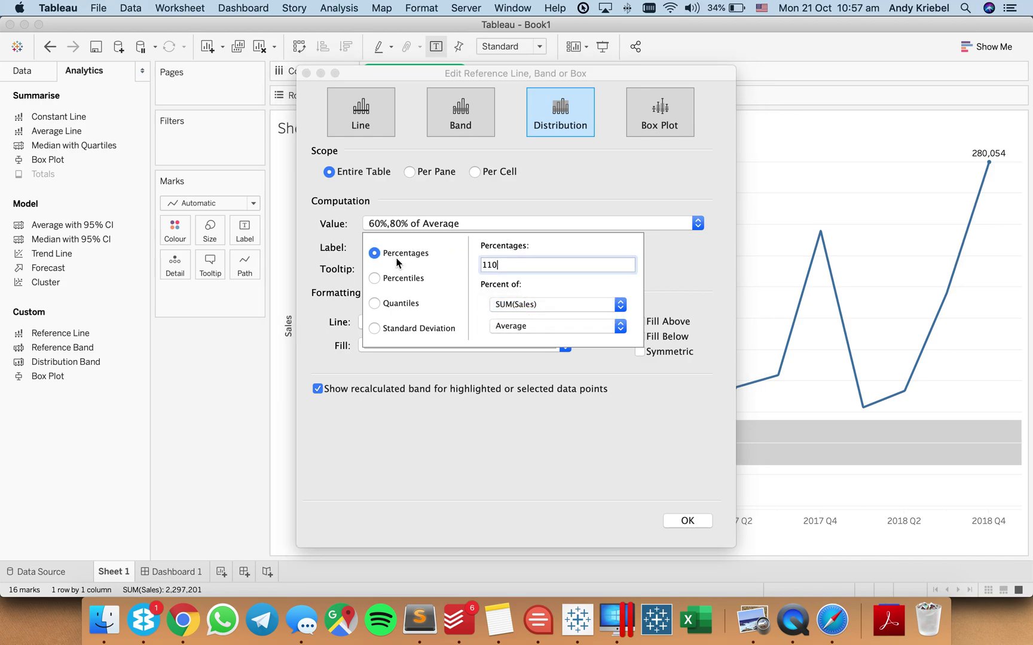
key("Return")
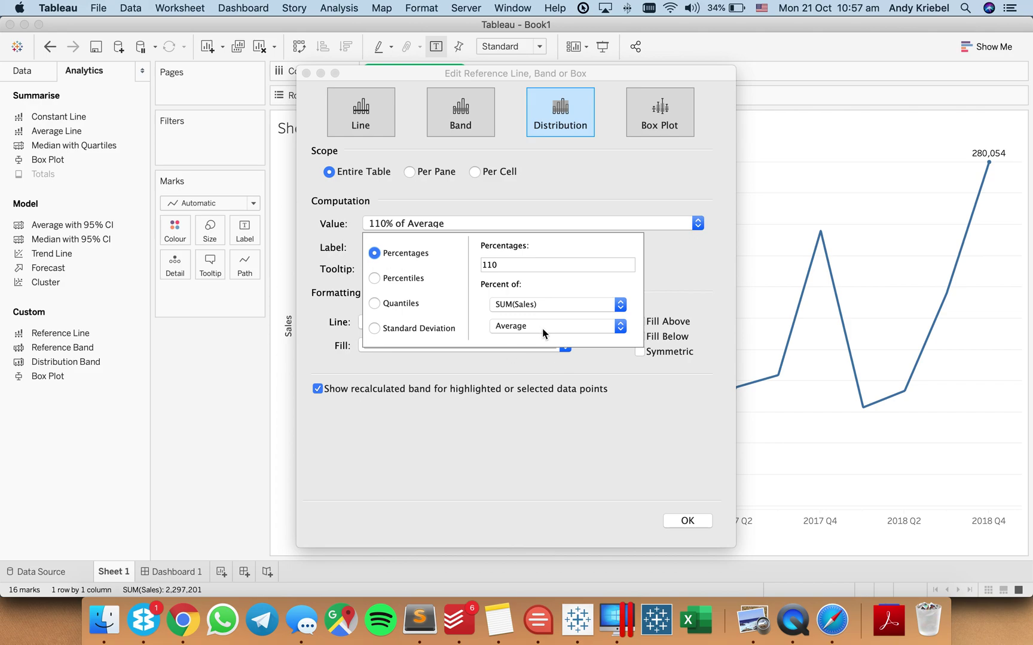
left_click(333, 242)
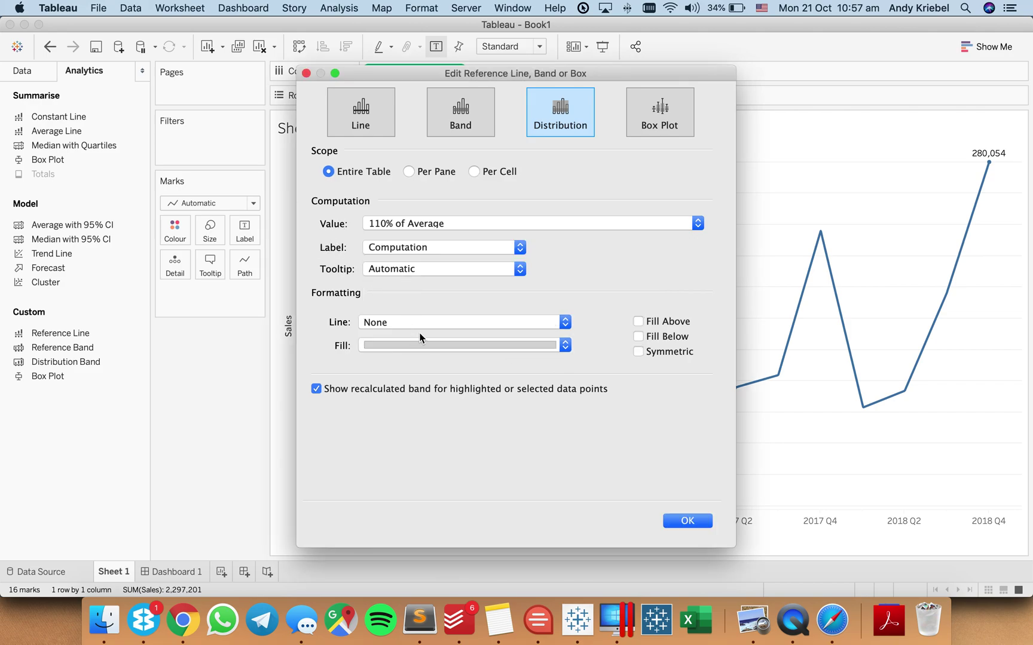
Step: Make the band invisible: no recalculated band, fill, tooltip or label
left_click(397, 390)
left_click(477, 350)
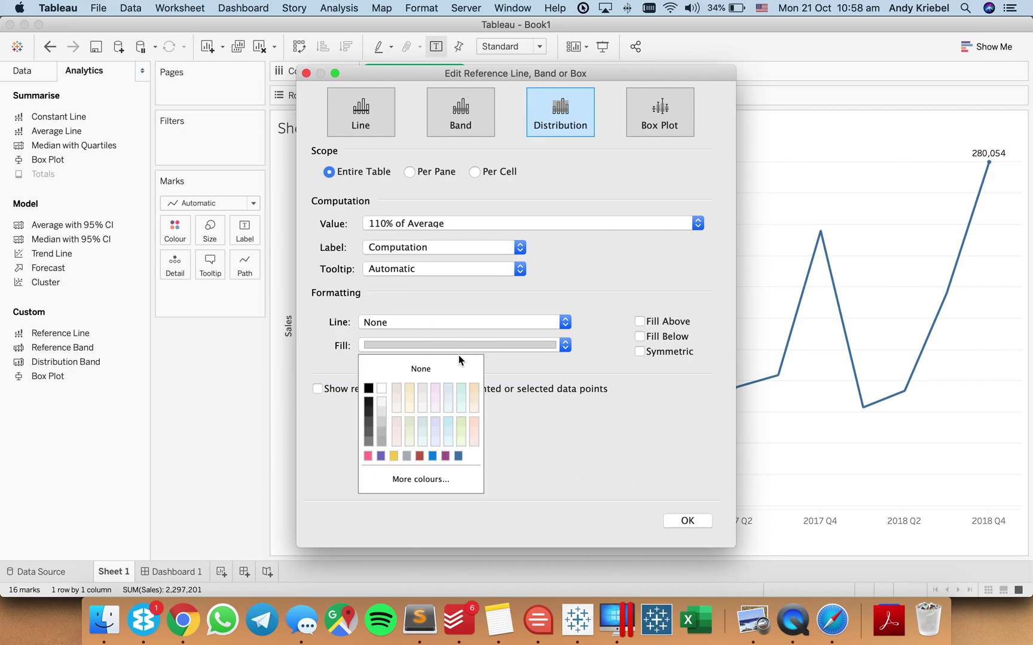
left_click(455, 363)
left_click(412, 269)
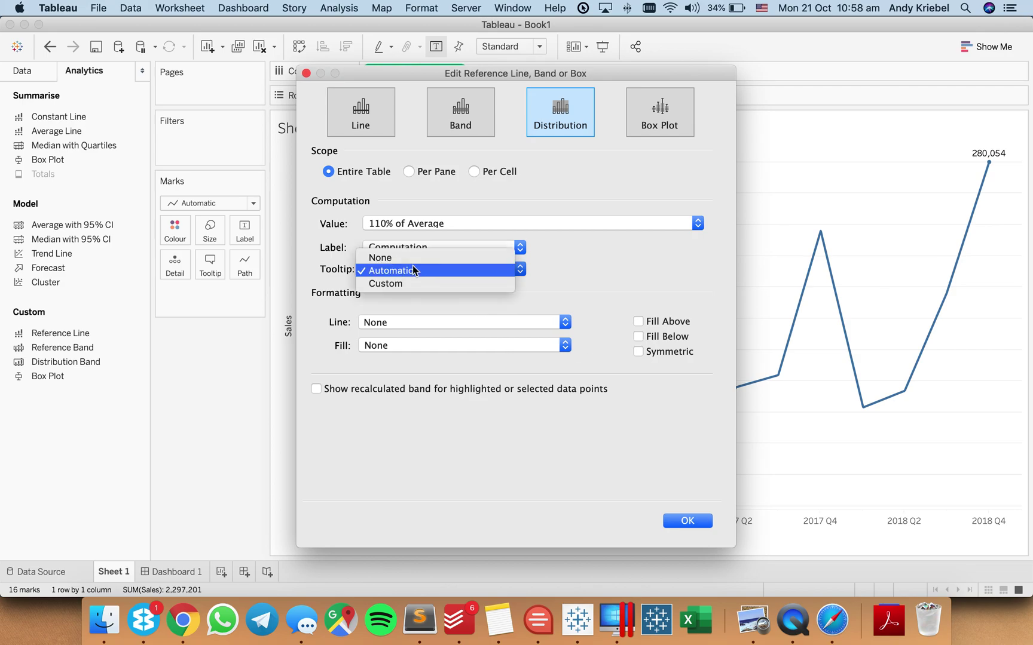
left_click(409, 257)
left_click(409, 247)
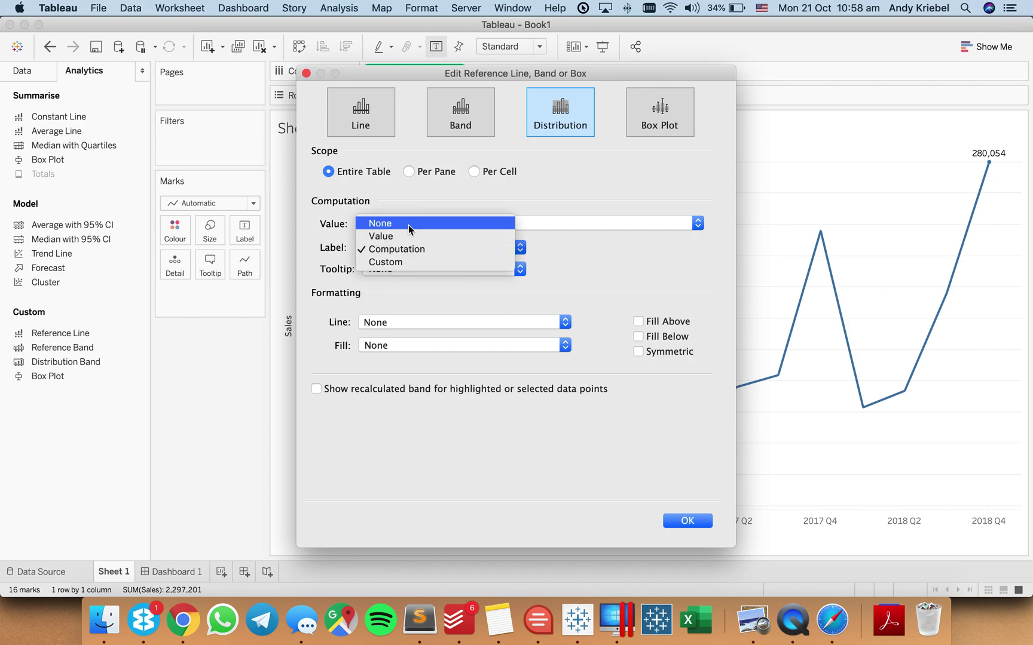
left_click(408, 224)
left_click(688, 521)
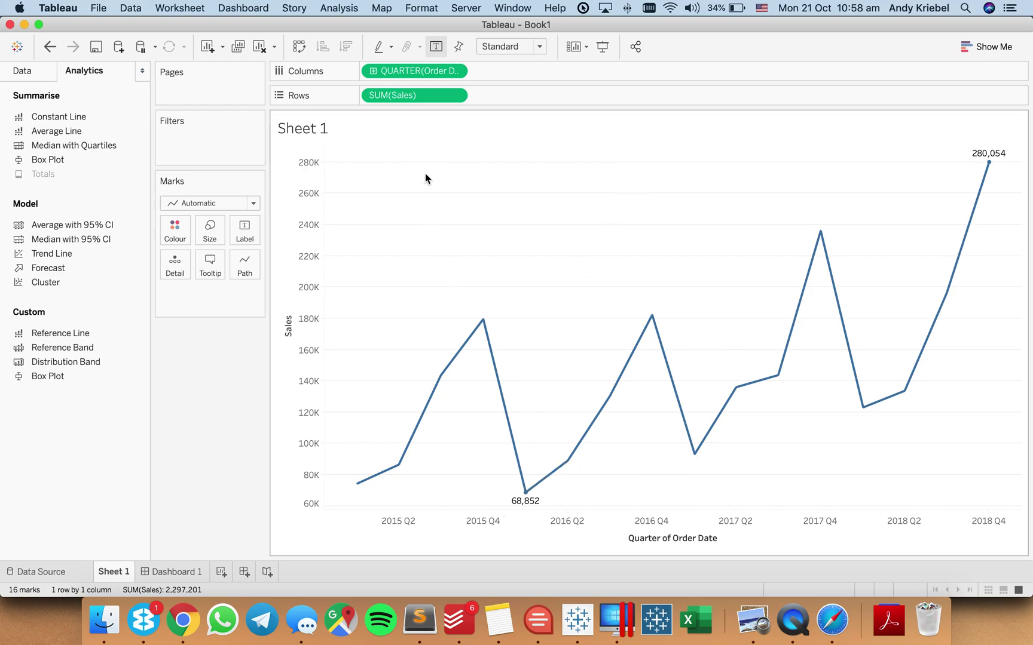
Step: Base the band's 110% on SUM(Sales) with an Average basis
right_click(302, 226)
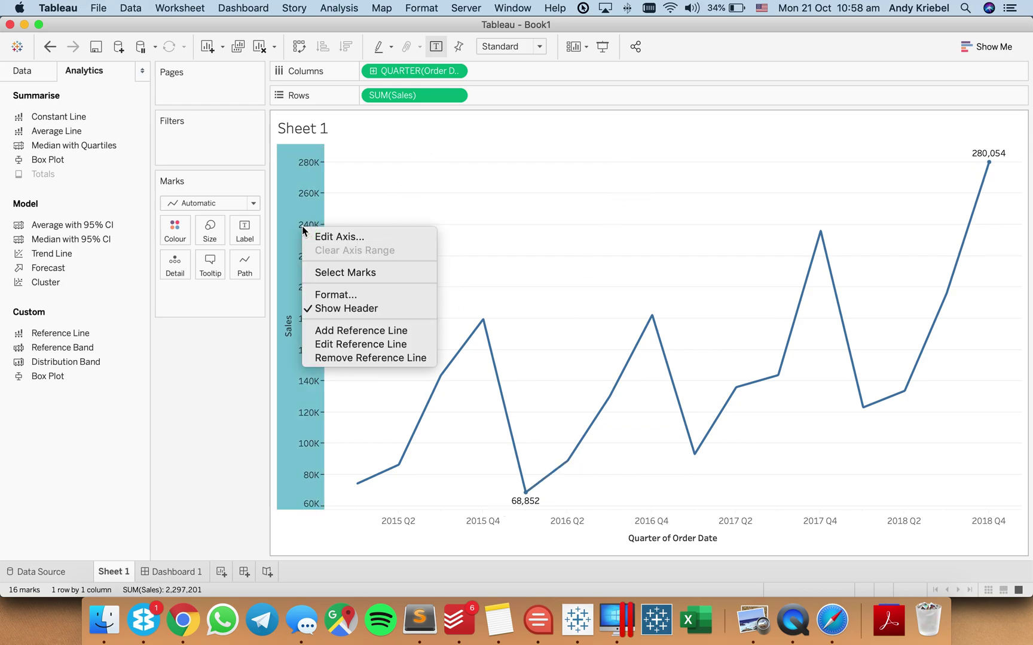
left_click(361, 344)
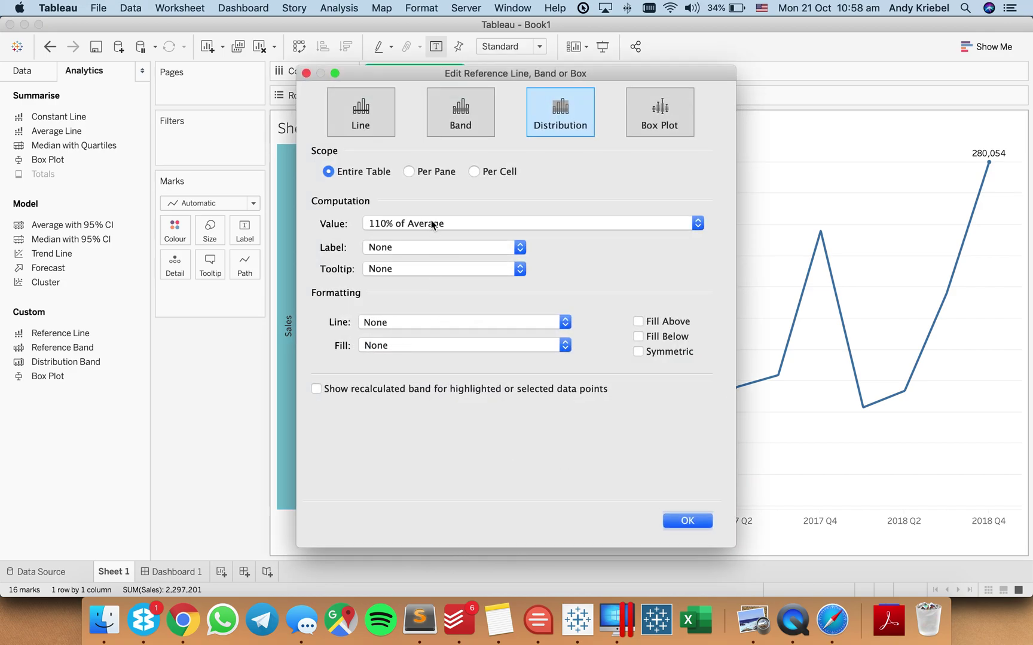
left_click(431, 222)
left_click(515, 326)
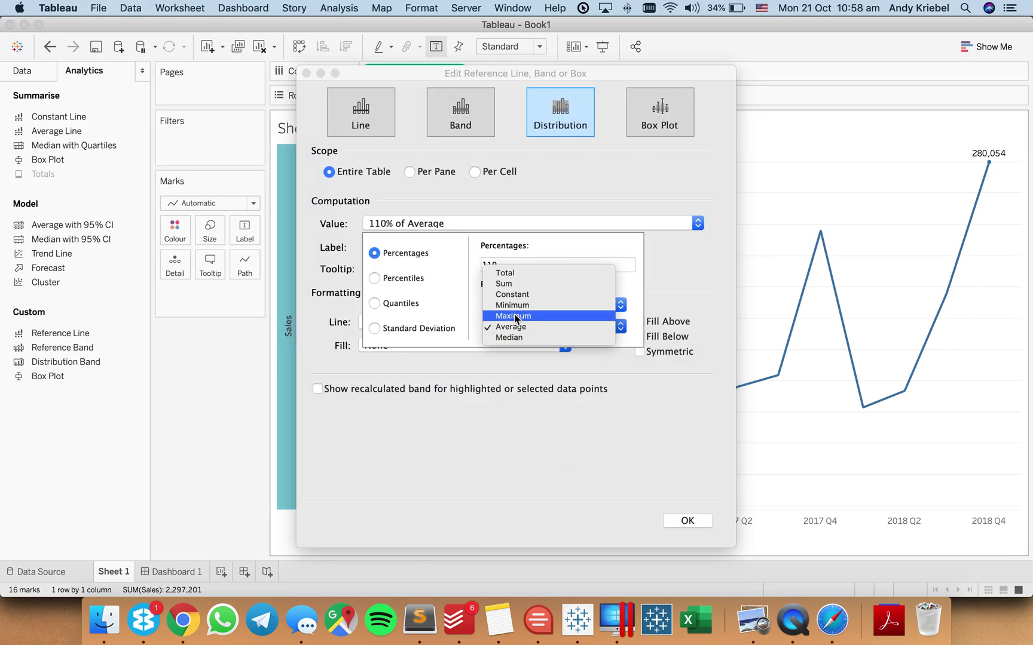
left_click(515, 283)
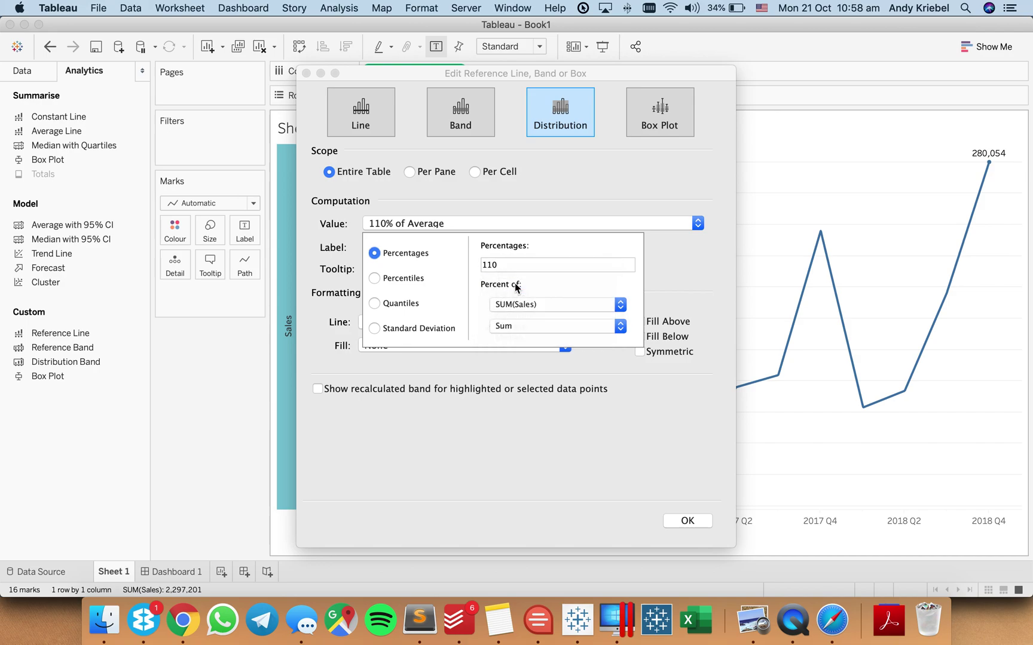
left_click(511, 326)
left_click(505, 365)
left_click(443, 367)
left_click(694, 521)
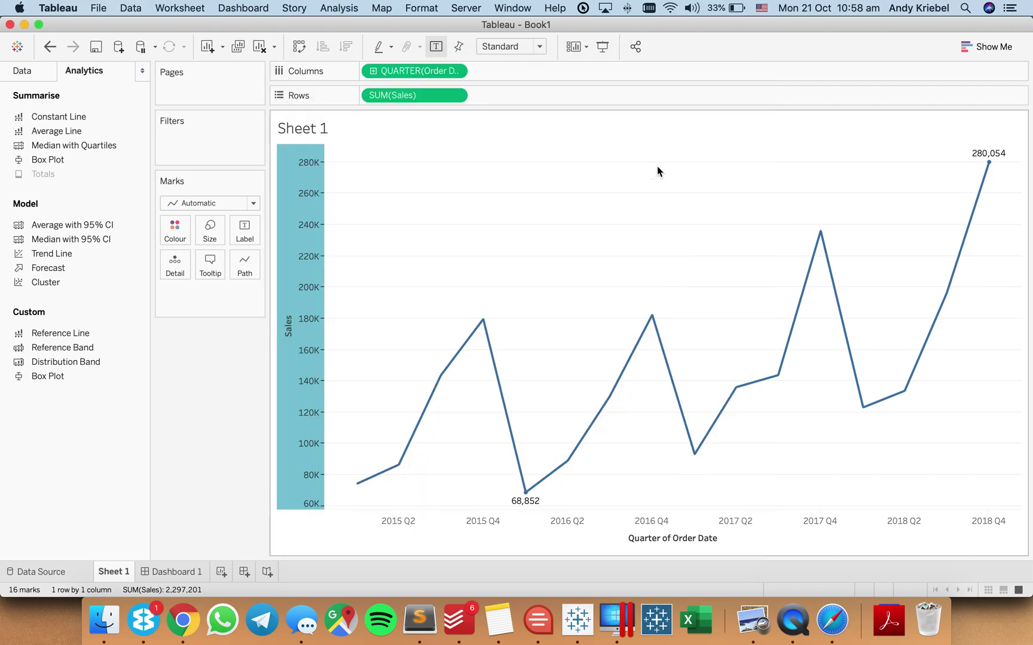
Step: Change the reference to 110% of Maximum Sales with line set to None
right_click(312, 226)
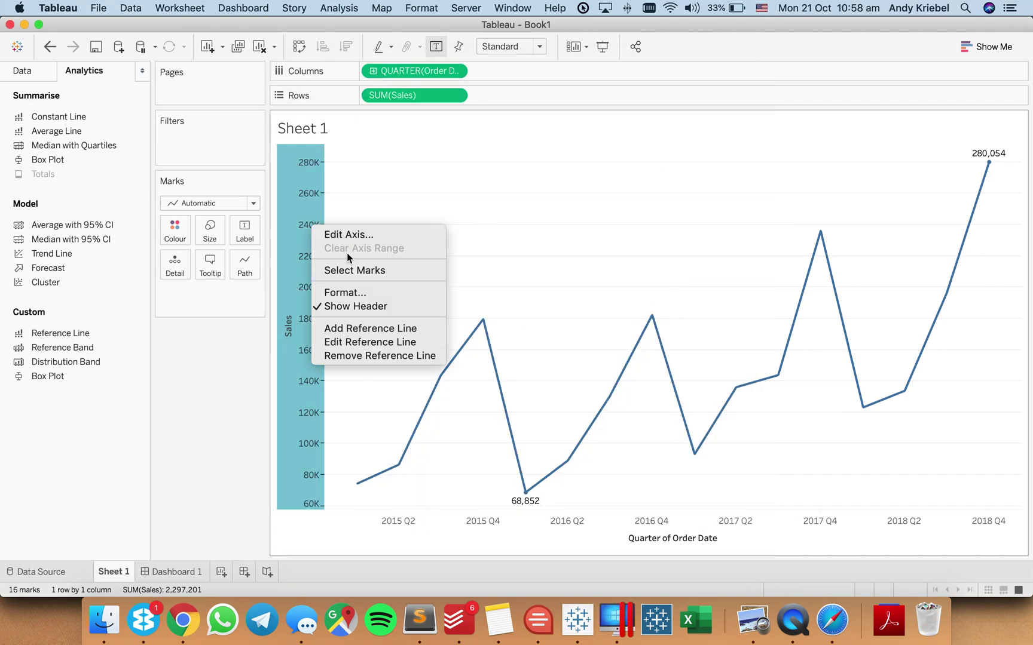
left_click(363, 345)
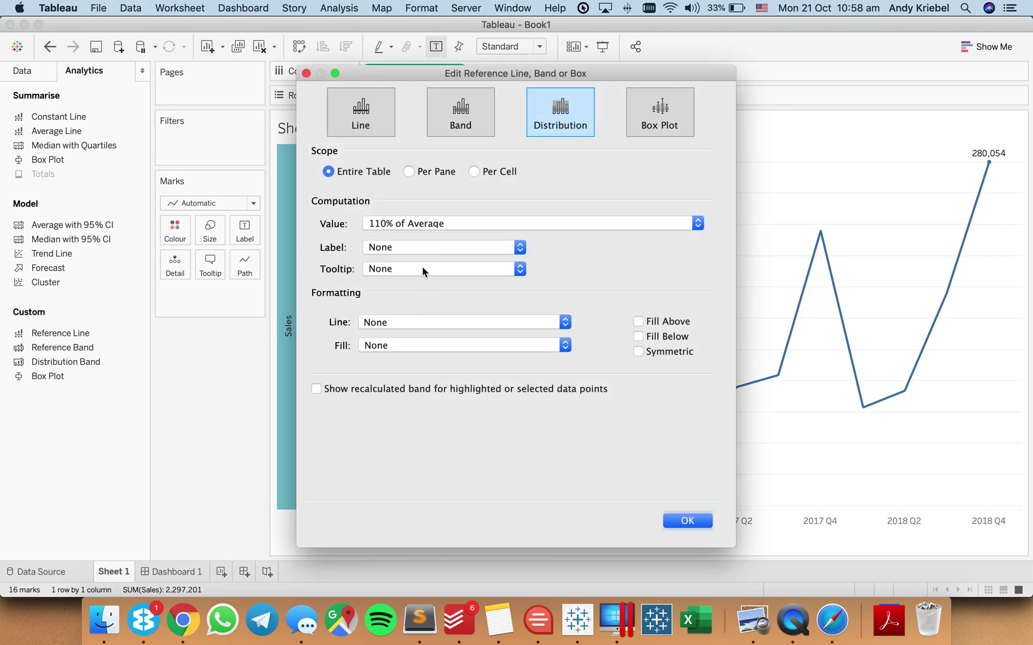
left_click(408, 322)
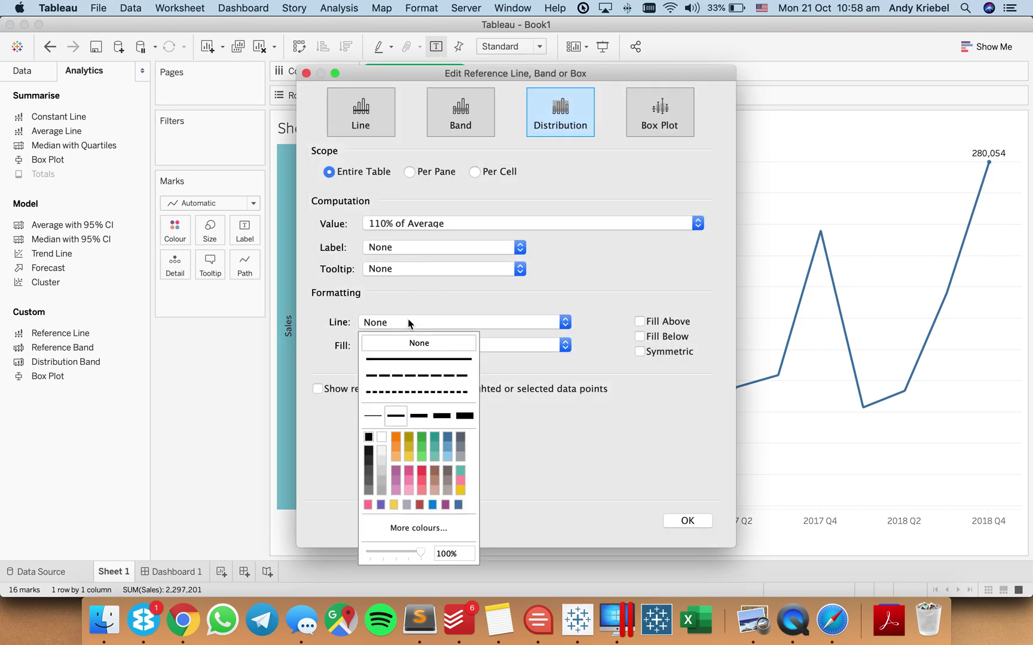
left_click(403, 358)
left_click(632, 447)
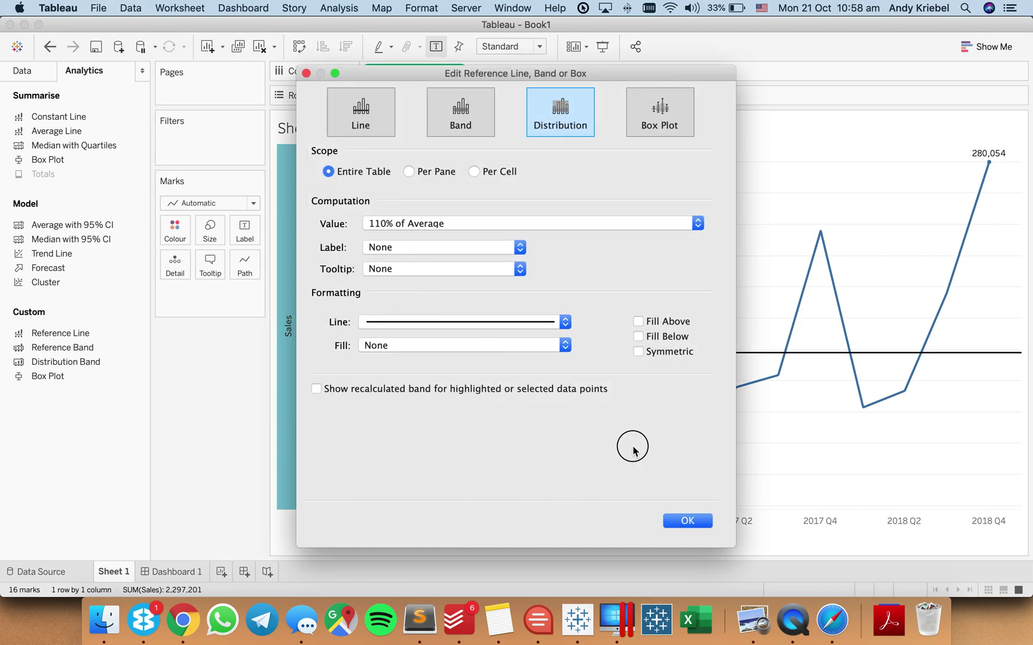
left_click(509, 228)
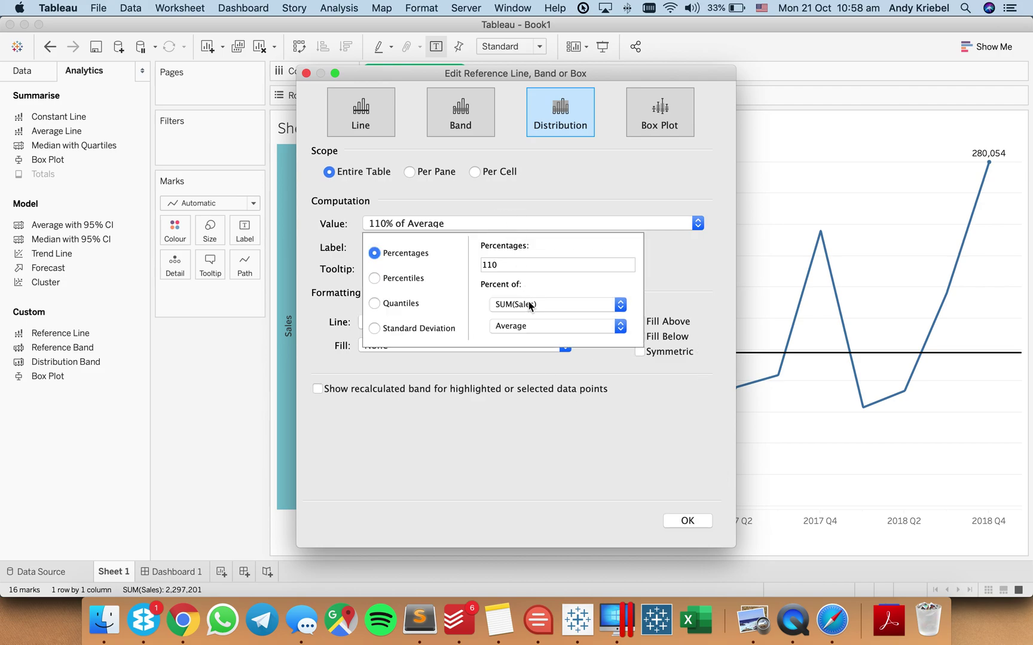
left_click(525, 327)
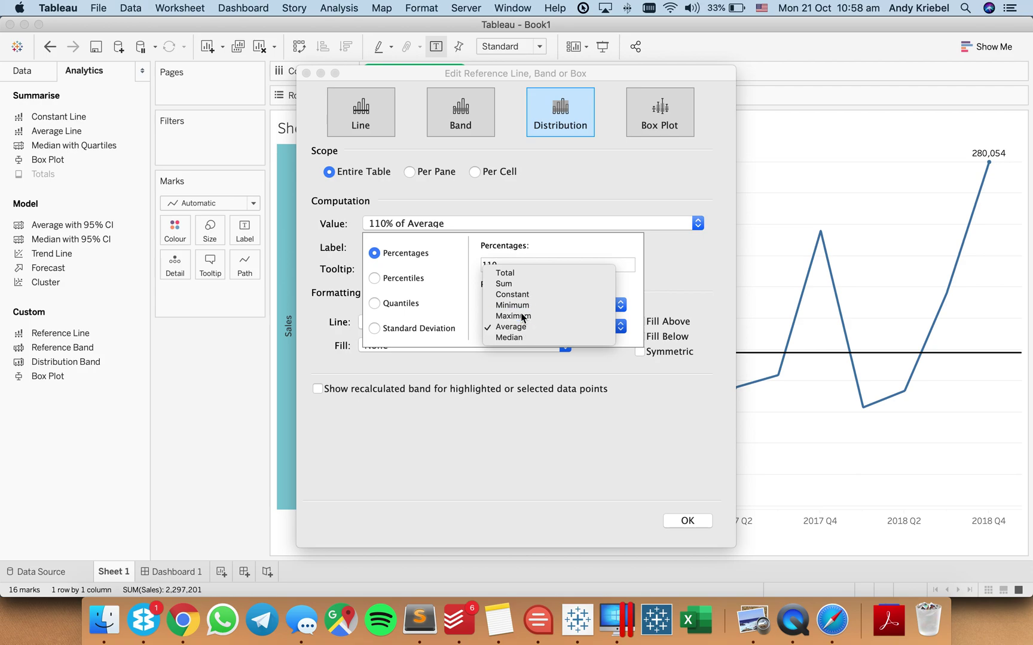
left_click(523, 317)
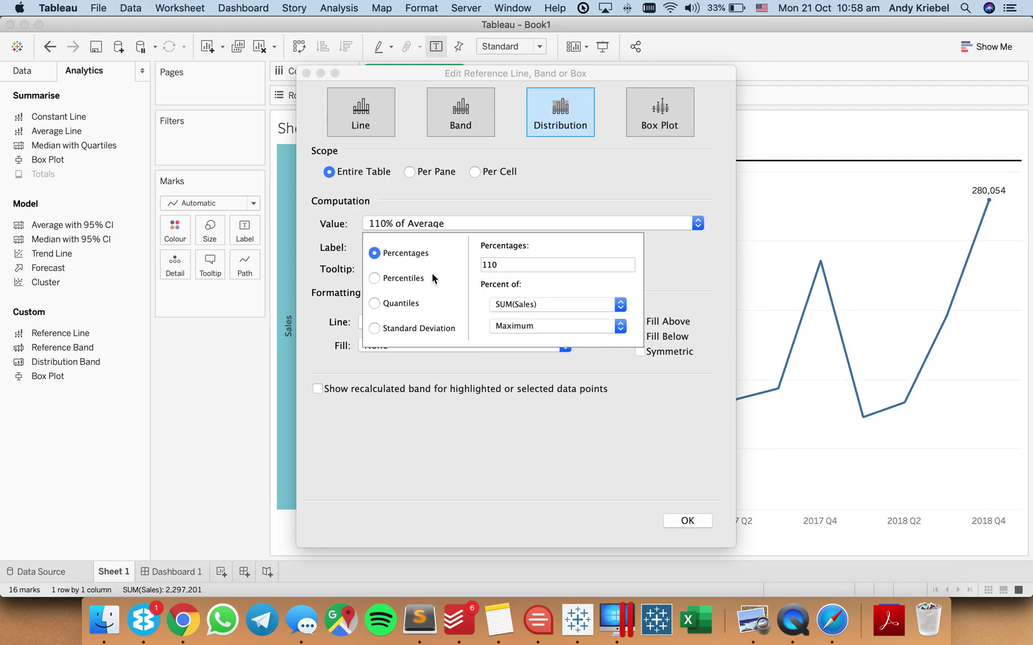
left_click(466, 432)
left_click(434, 321)
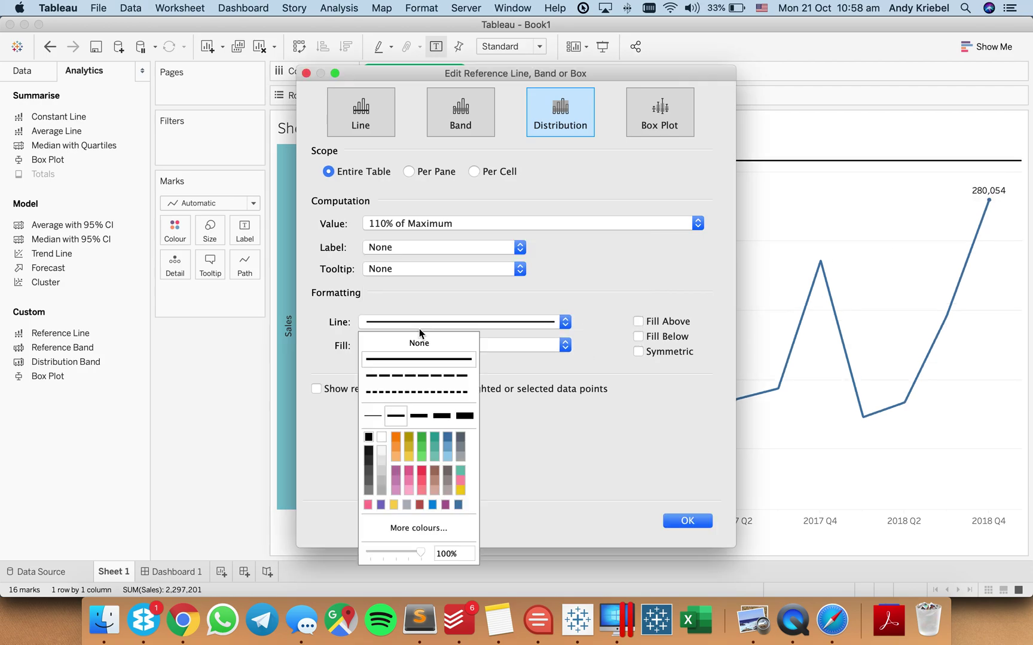
left_click(419, 343)
left_click(686, 521)
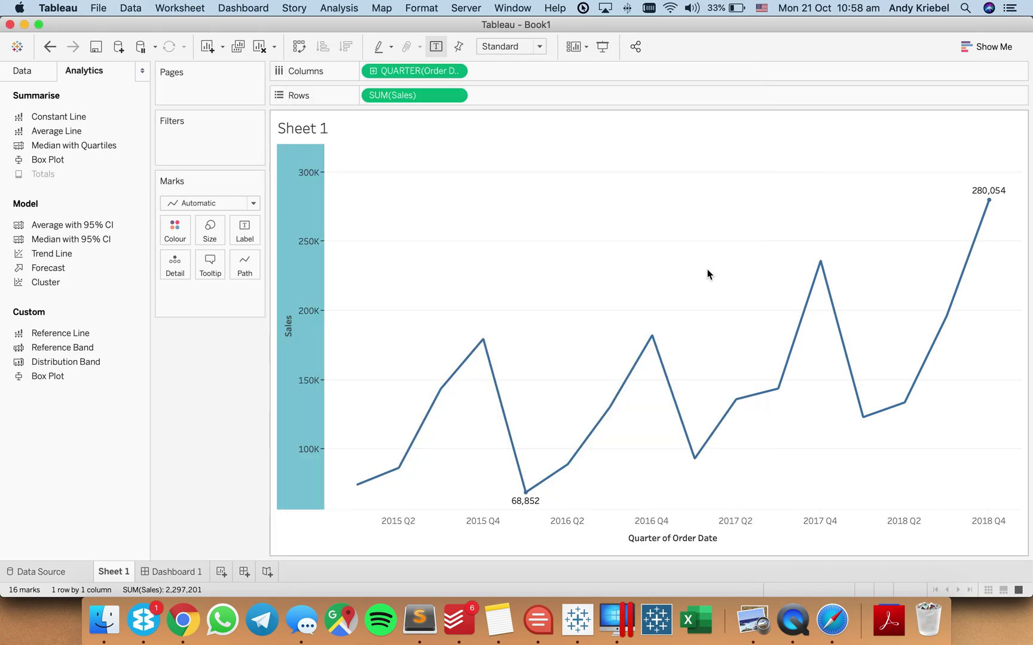
Step: Add a distribution reference line on the Sales axis at -10% of Minimum
left_click(703, 168)
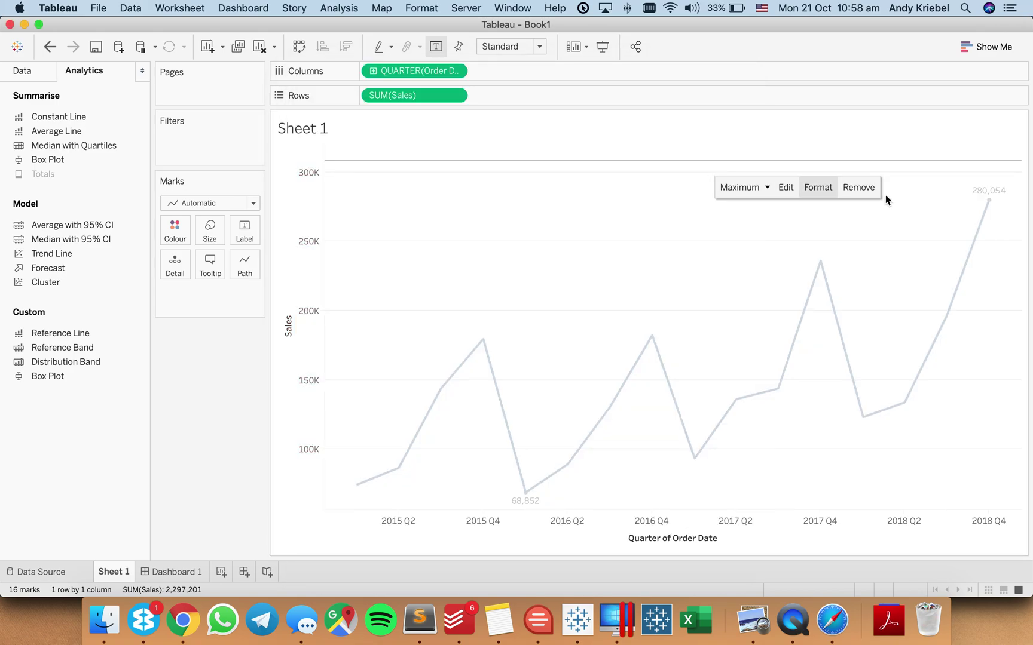
left_click(698, 213)
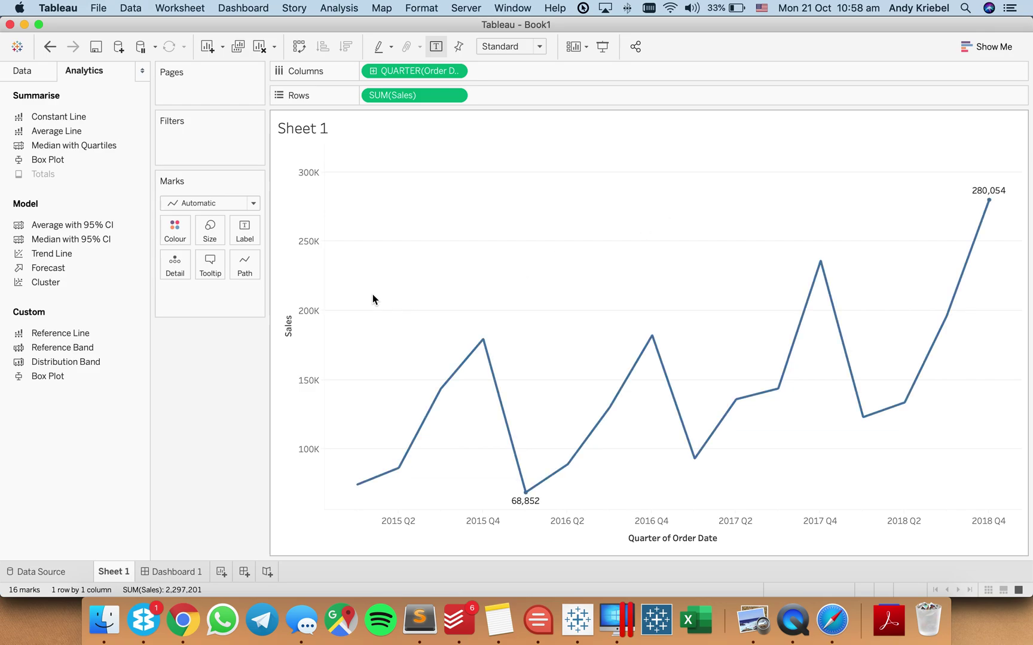
right_click(291, 294)
left_click(370, 396)
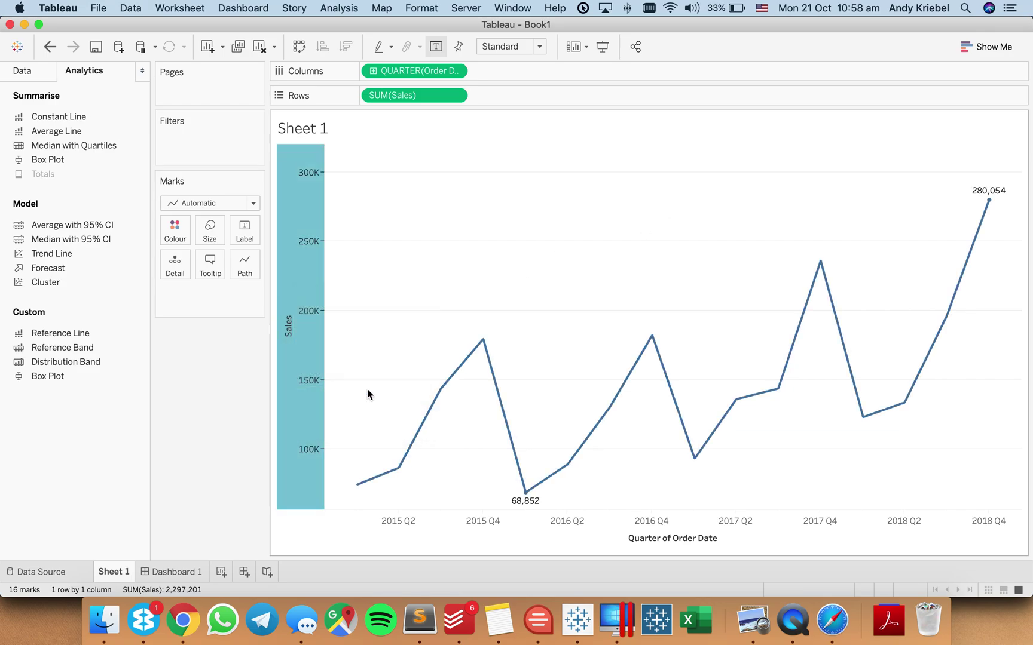
left_click(526, 134)
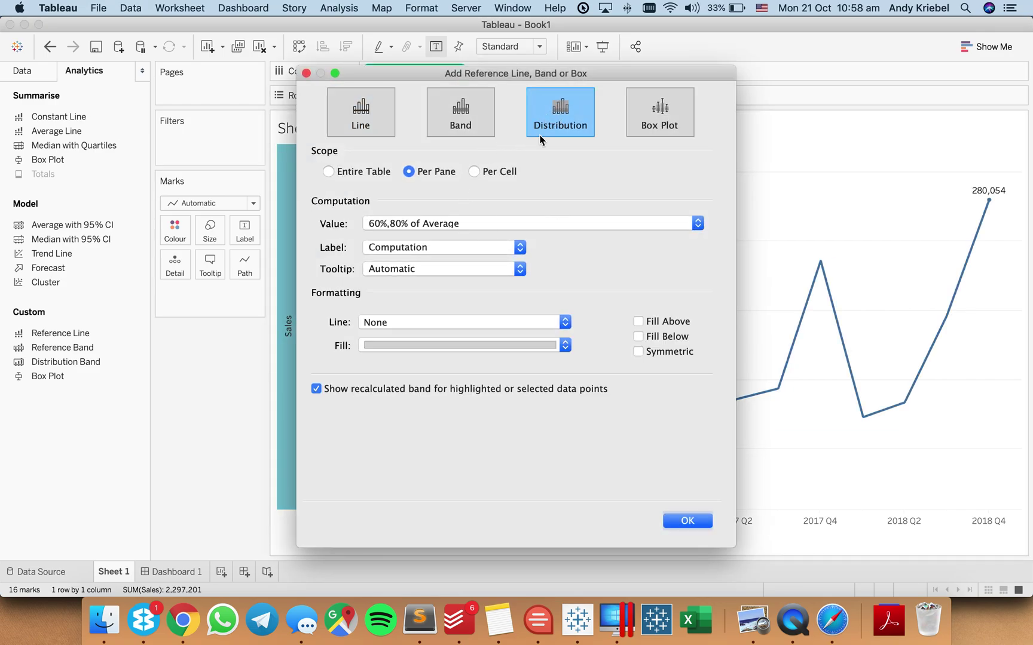
left_click(422, 224)
left_click(498, 257)
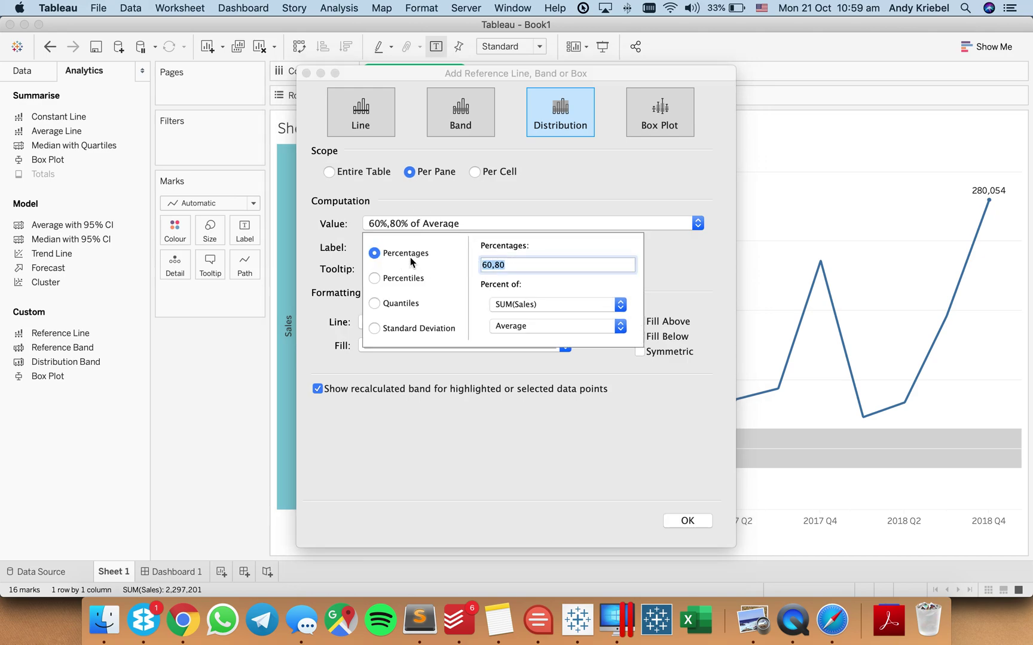
type("-10")
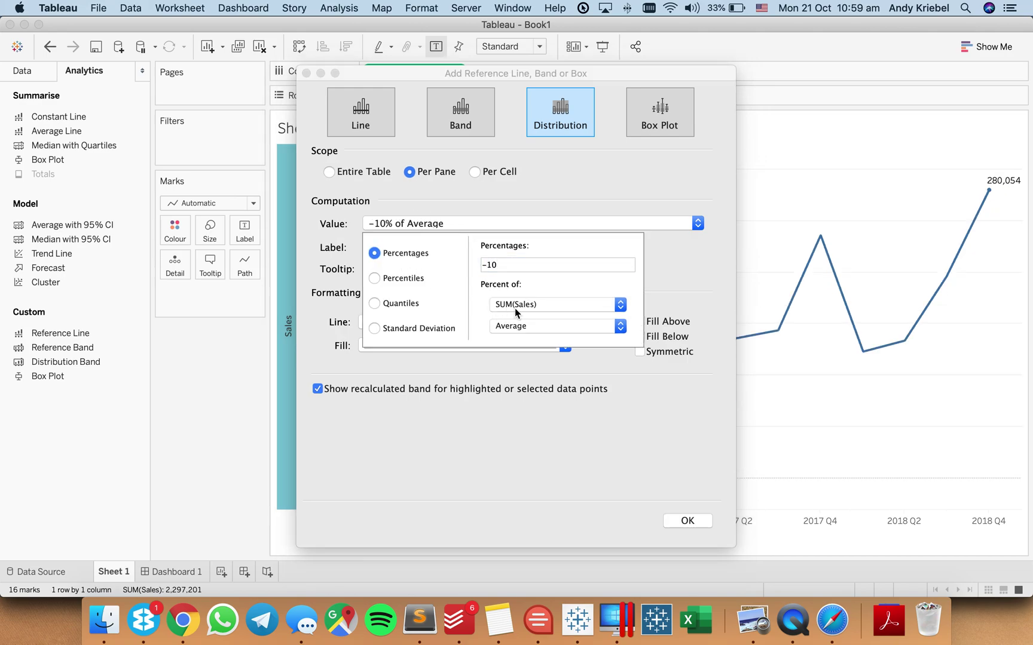
left_click(520, 328)
left_click(515, 304)
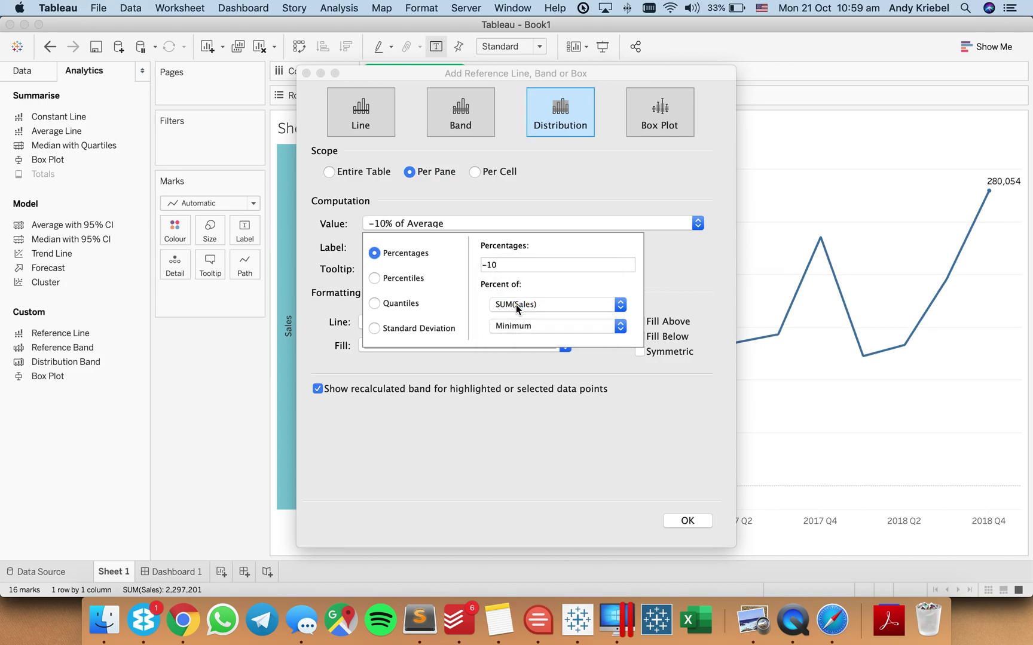
left_click(423, 410)
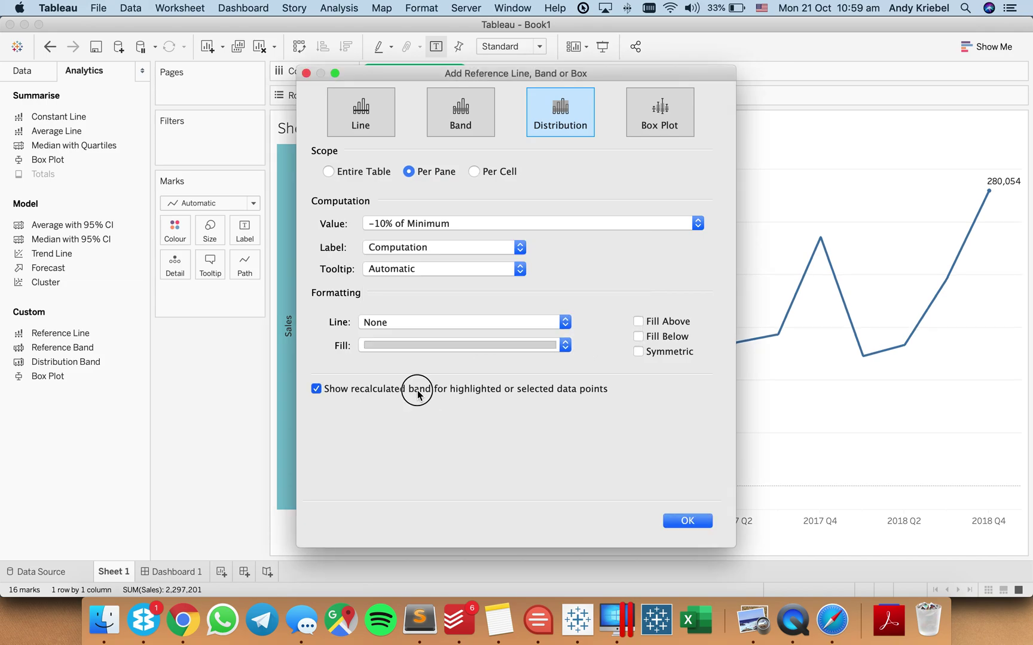
Step: Hide the -10% reference: no recalculated band, fill, label or tooltip
left_click(415, 388)
left_click(418, 346)
left_click(416, 362)
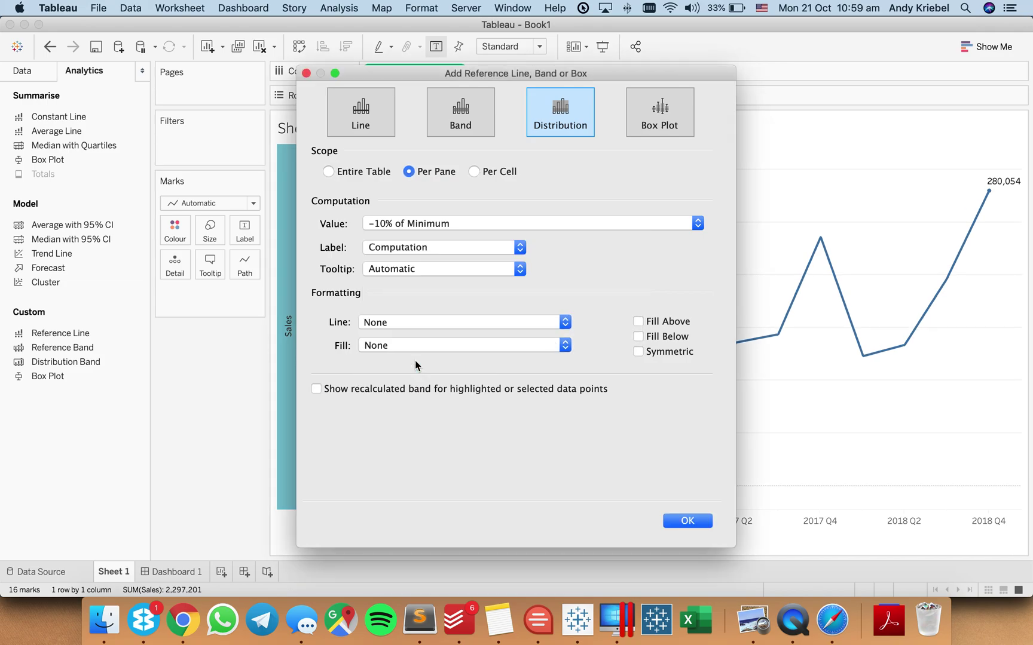
left_click(412, 250)
left_click(412, 224)
left_click(415, 269)
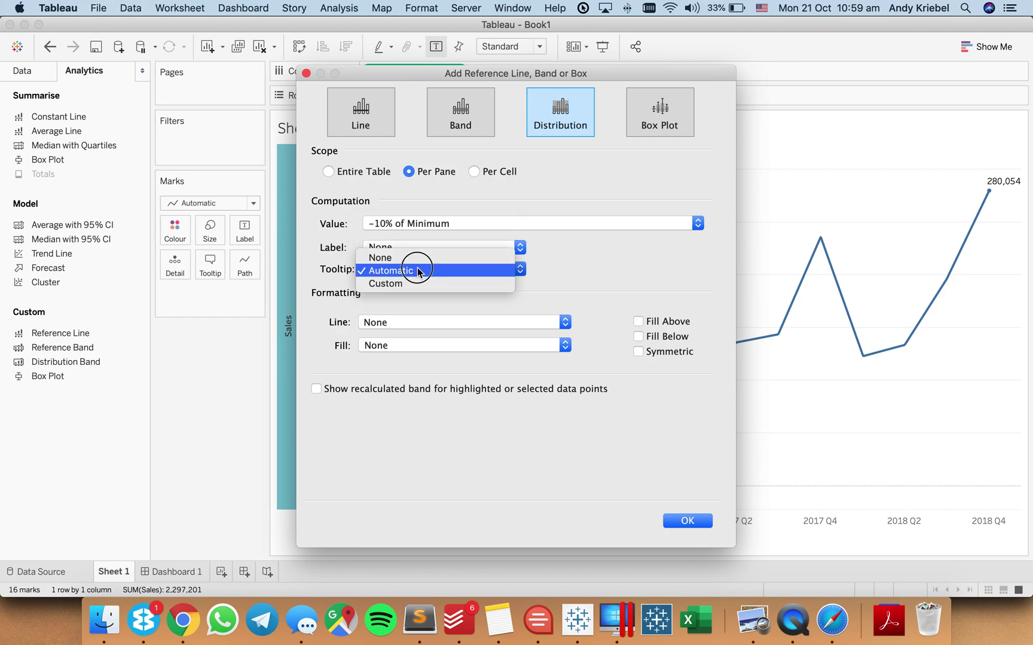
left_click(411, 256)
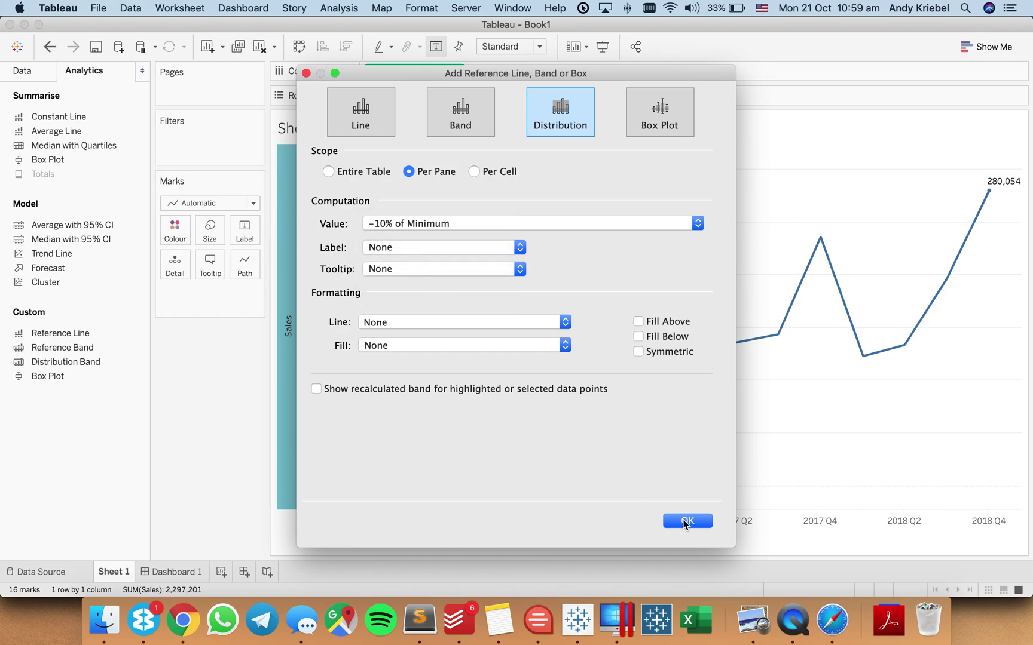
left_click(687, 522)
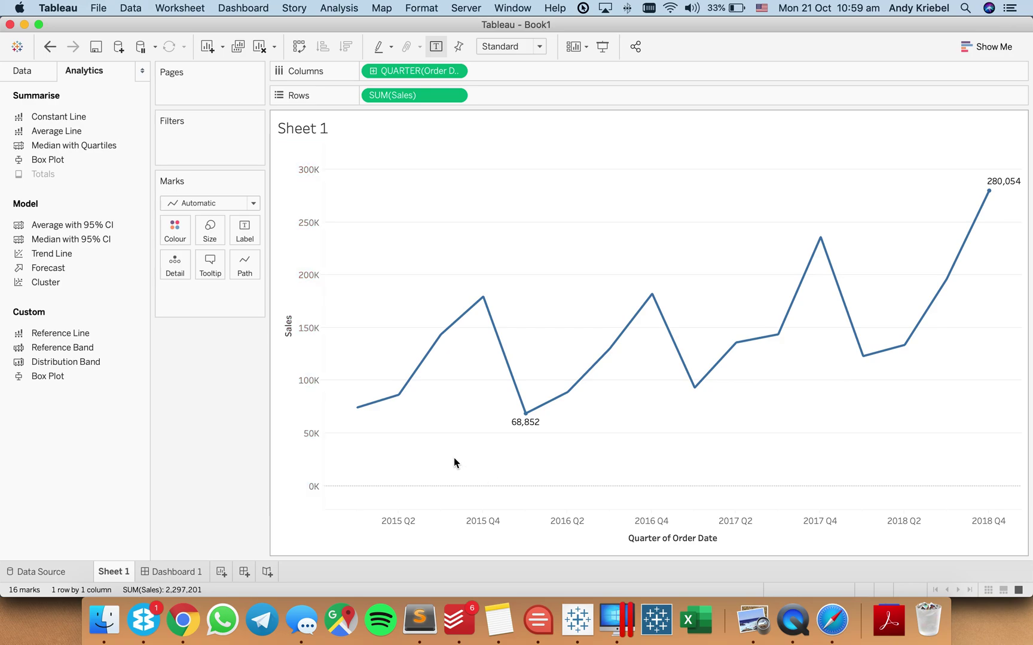
left_click(179, 571)
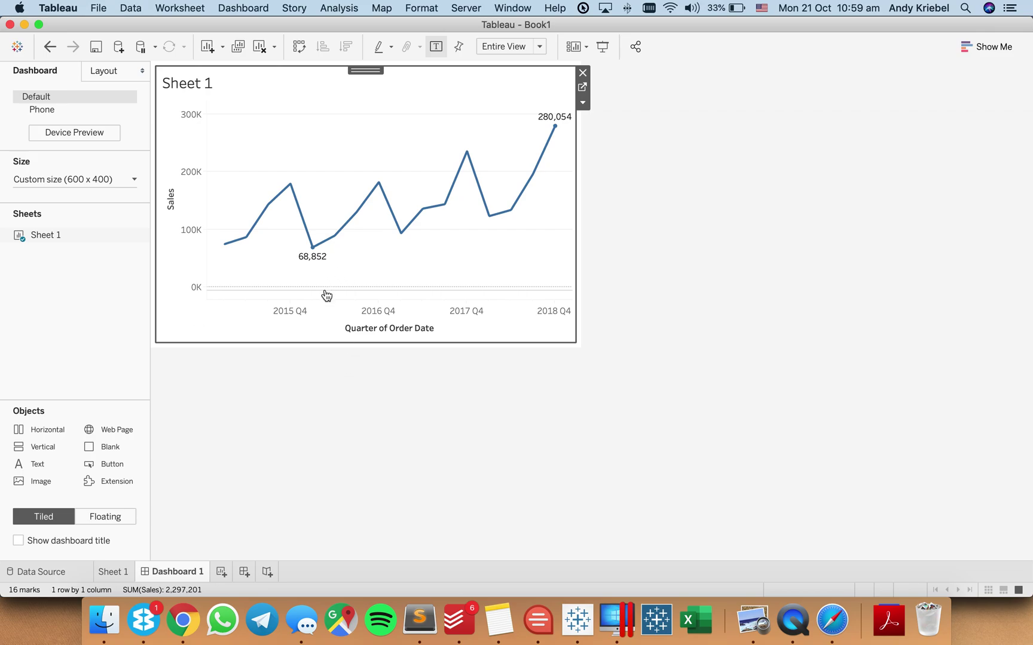
mouse_move(118, 578)
left_click(114, 572)
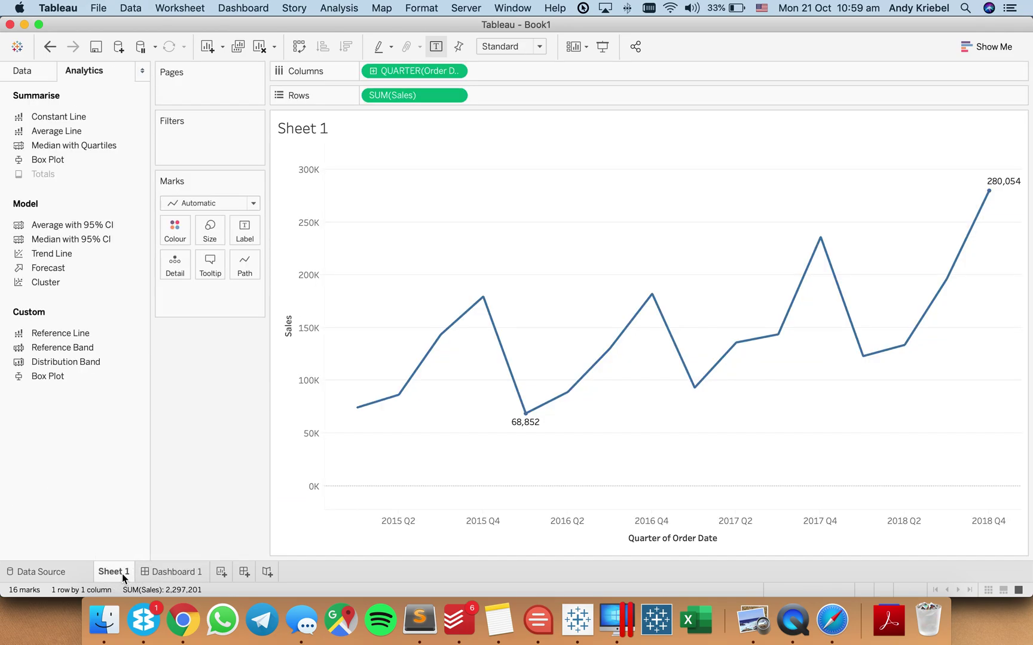
Step: Apply a Running Total to SUM(Sales) and preview it on Dashboard 1
left_click(454, 97)
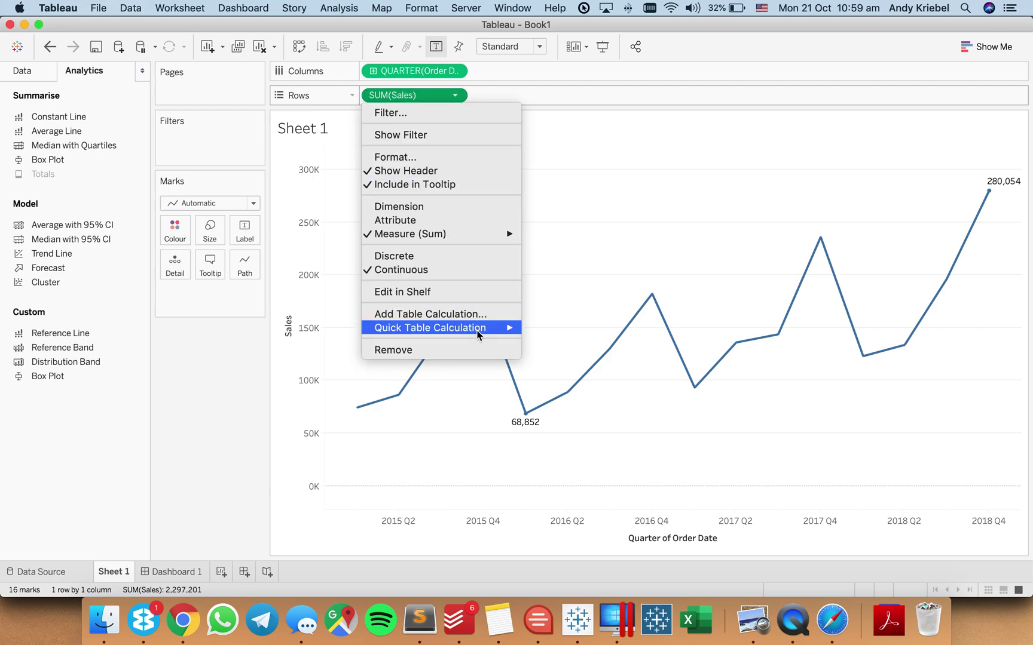
mouse_move(476, 330)
left_click(538, 333)
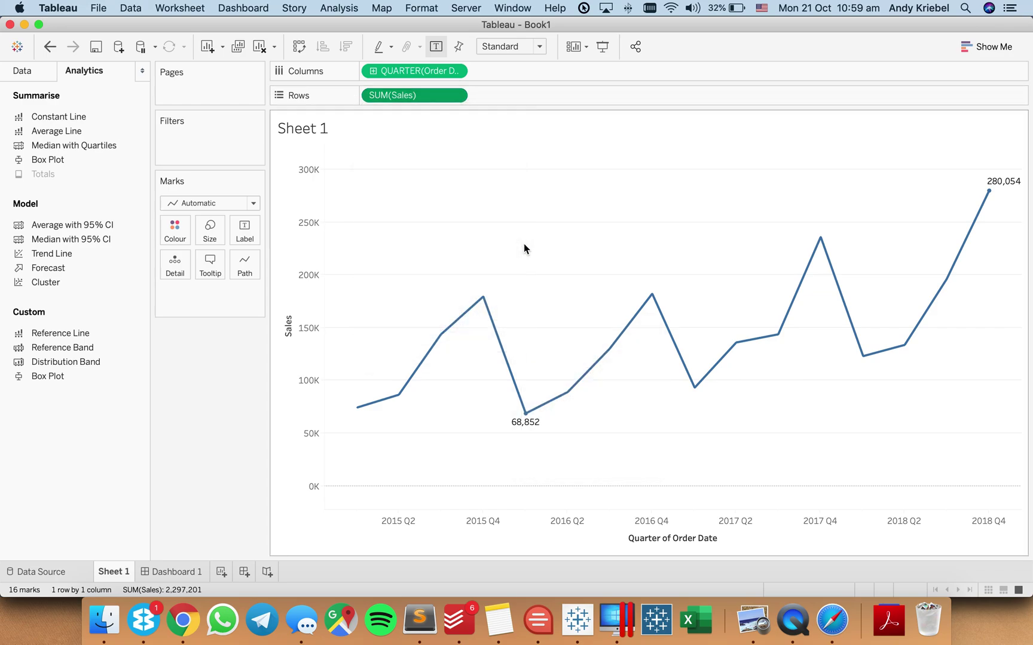
left_click(174, 572)
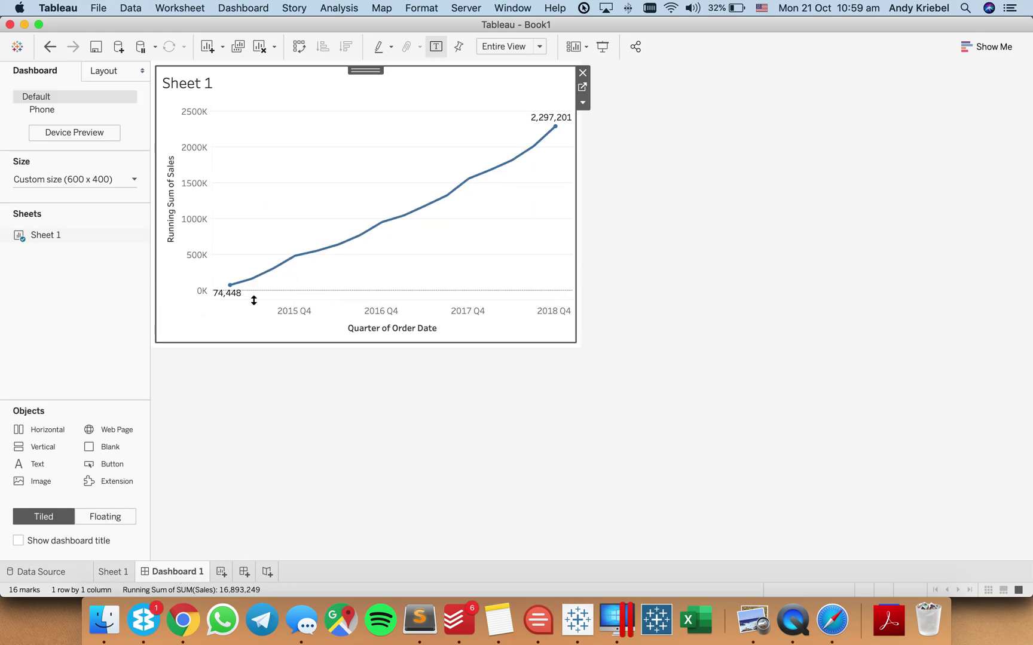
mouse_move(237, 300)
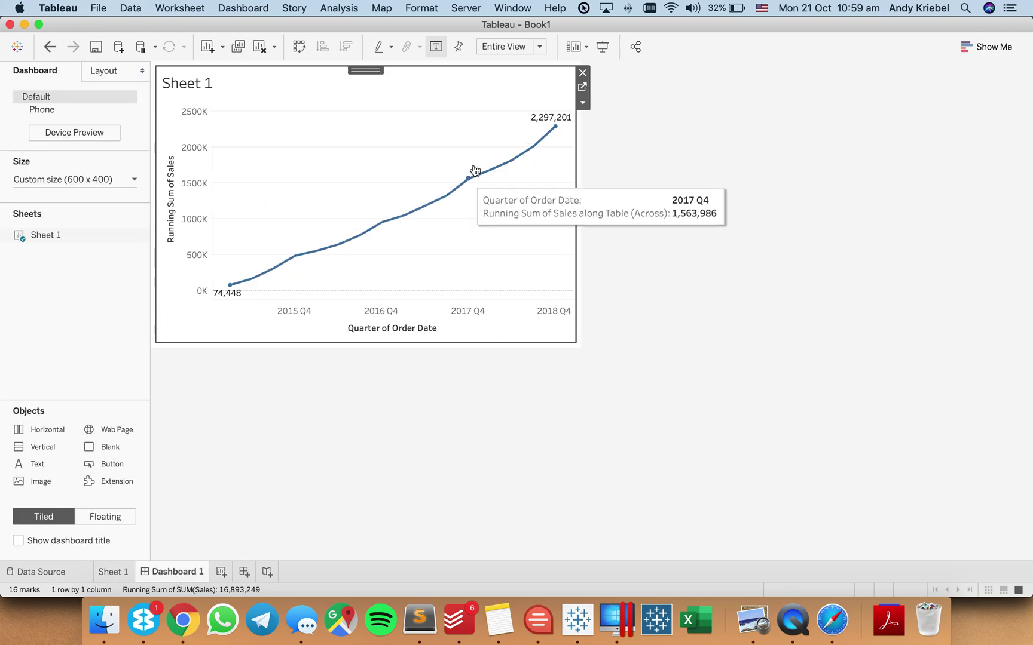
left_click(114, 574)
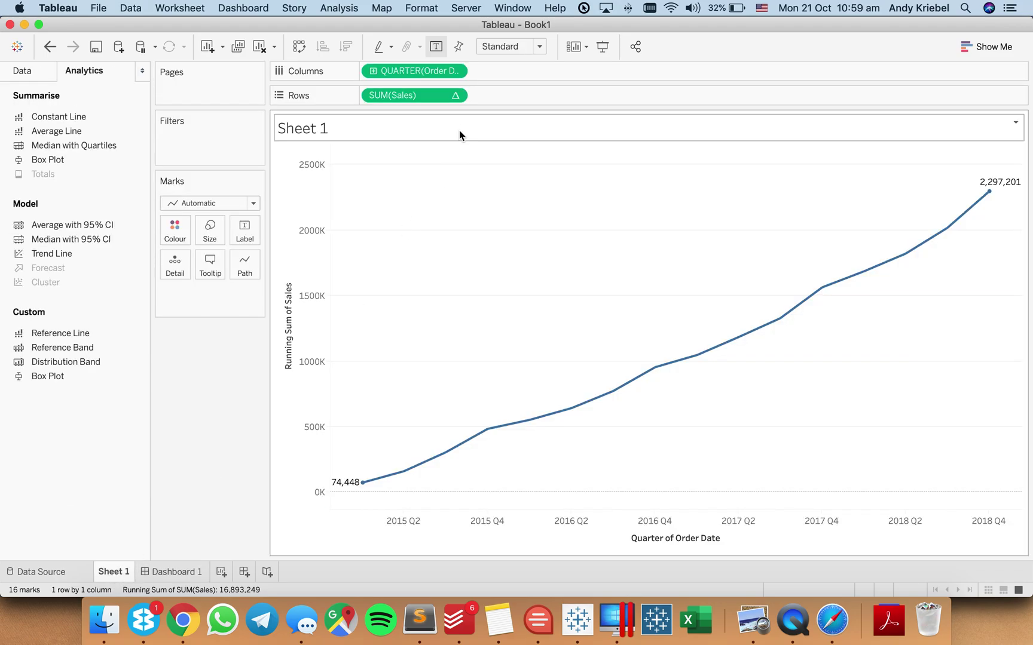
Step: Switch Sales to a Moving Average and preview it on the dashboard
left_click(456, 95)
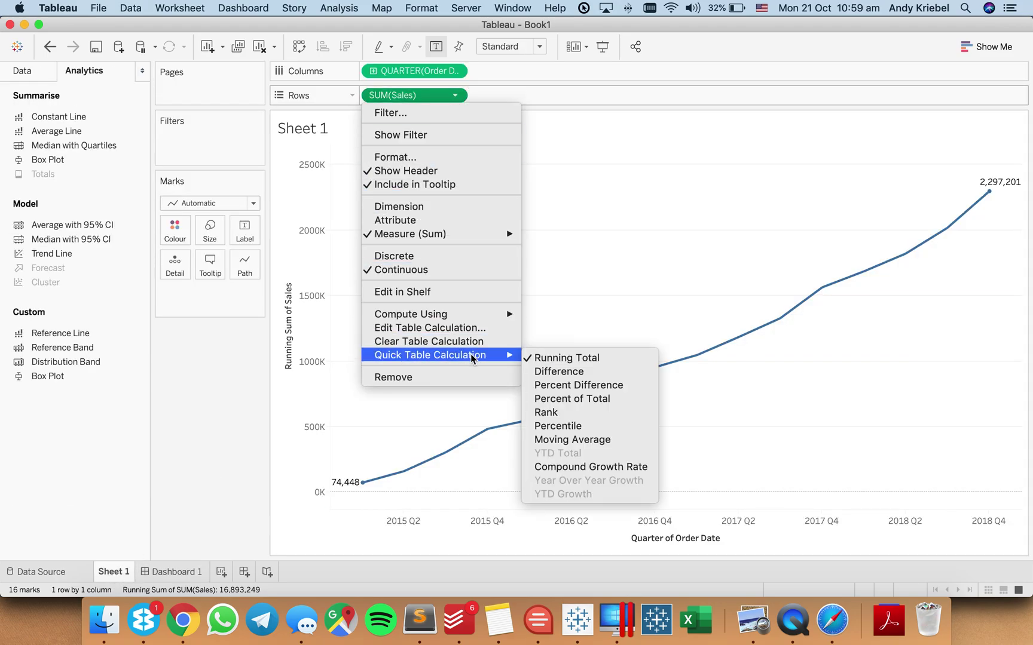
left_click(577, 439)
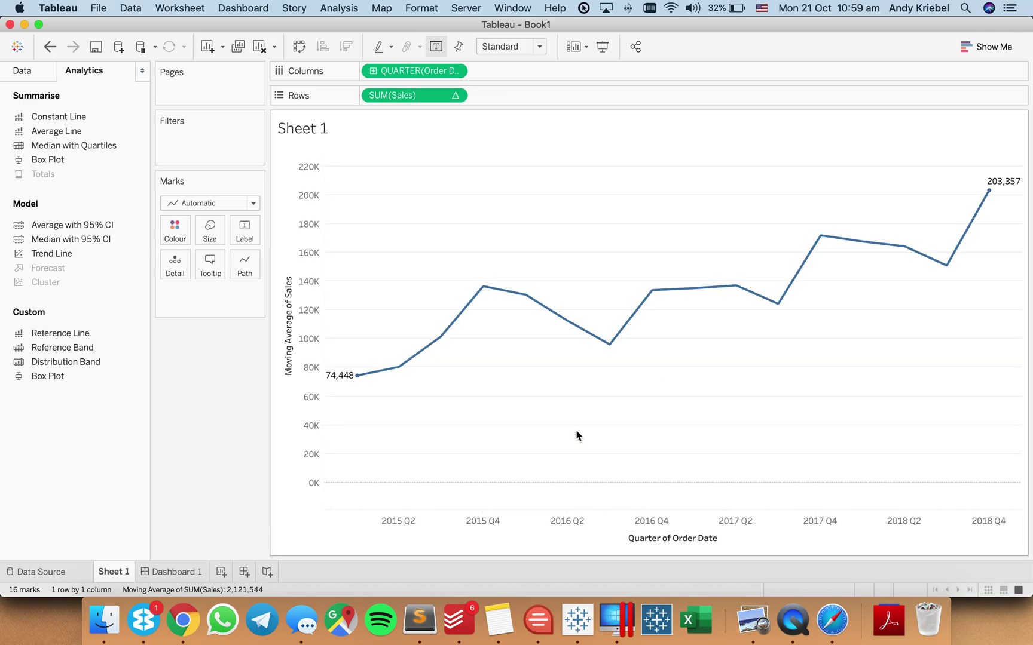
left_click(197, 574)
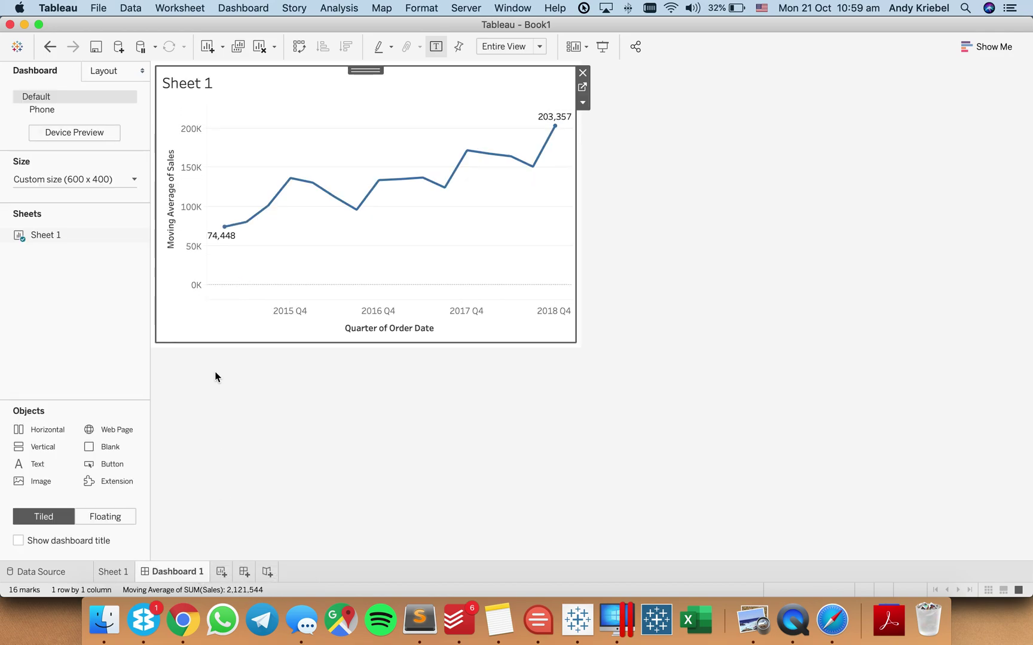
left_click(123, 575)
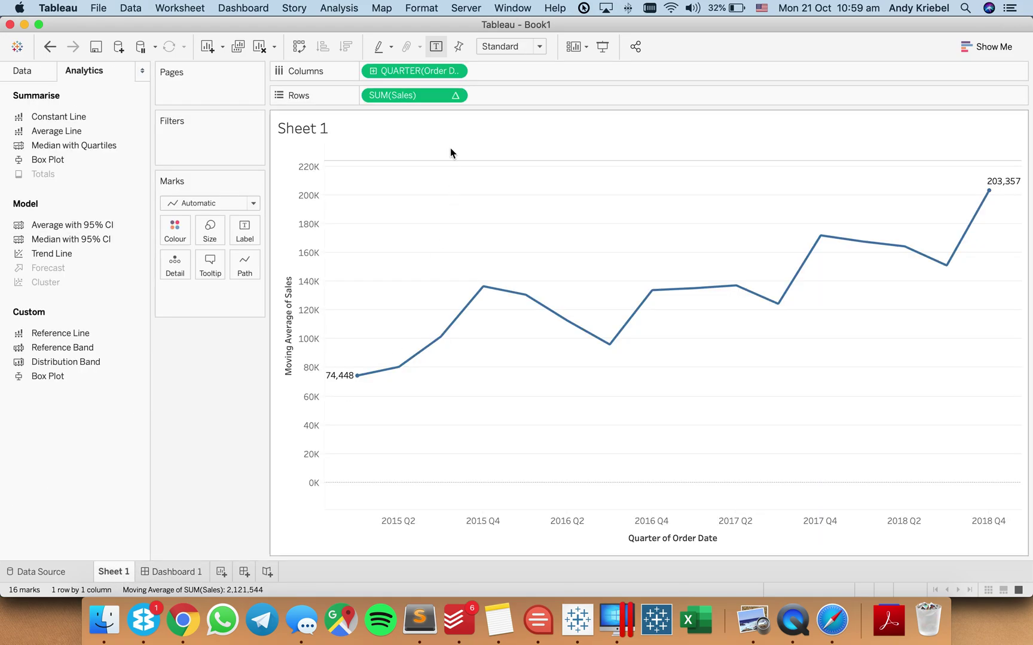
Step: Try Percent of Total on Sales, preview it, then clear the table calculation
left_click(454, 96)
mouse_move(465, 318)
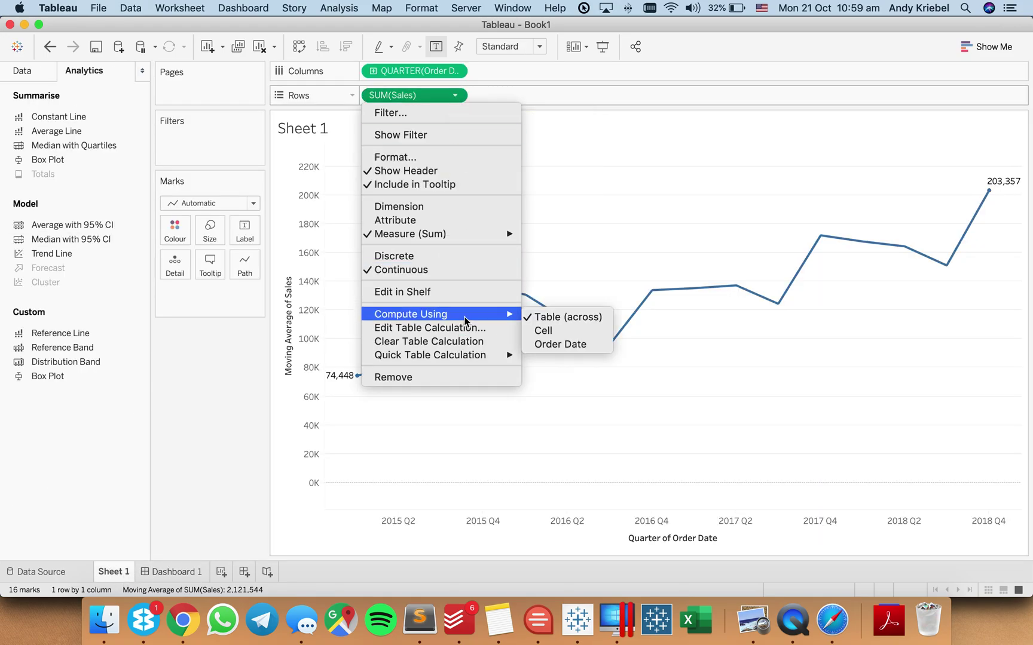
mouse_move(462, 356)
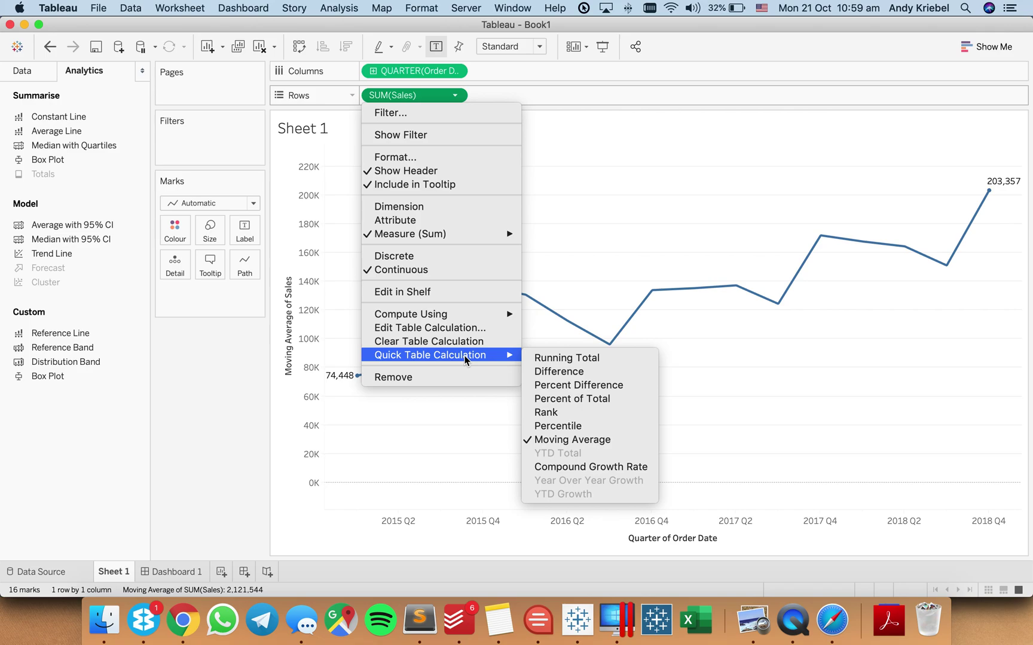
left_click(565, 399)
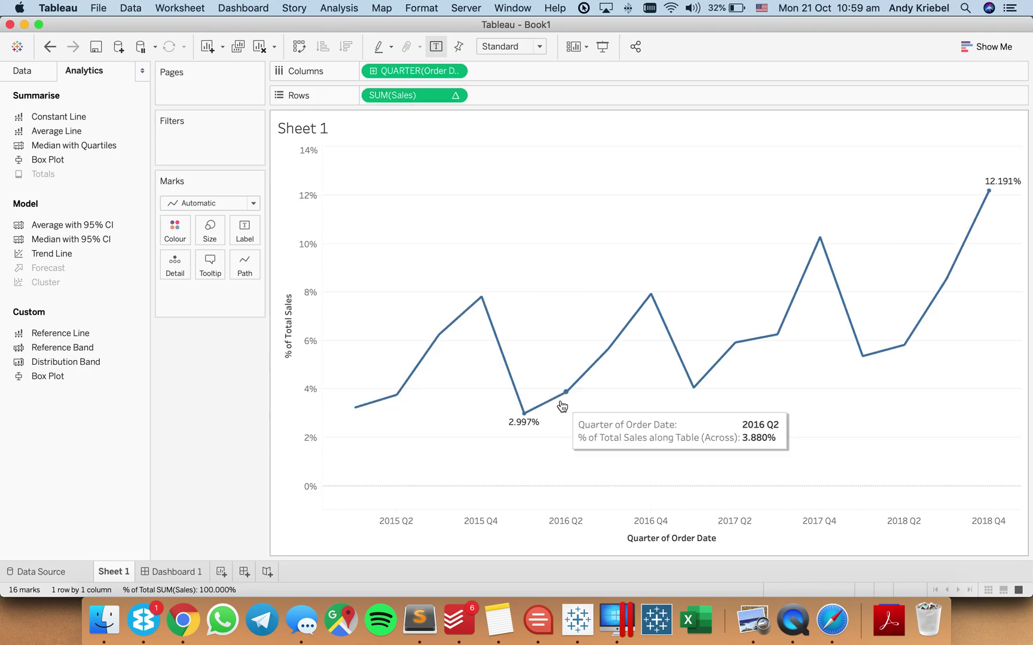
left_click(196, 575)
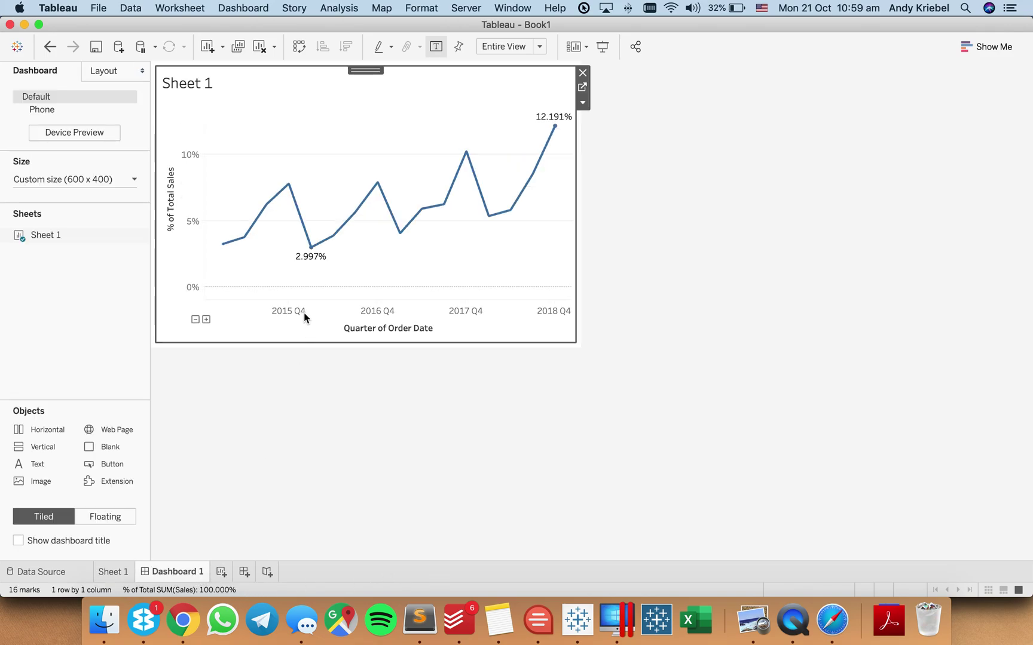
left_click(109, 573)
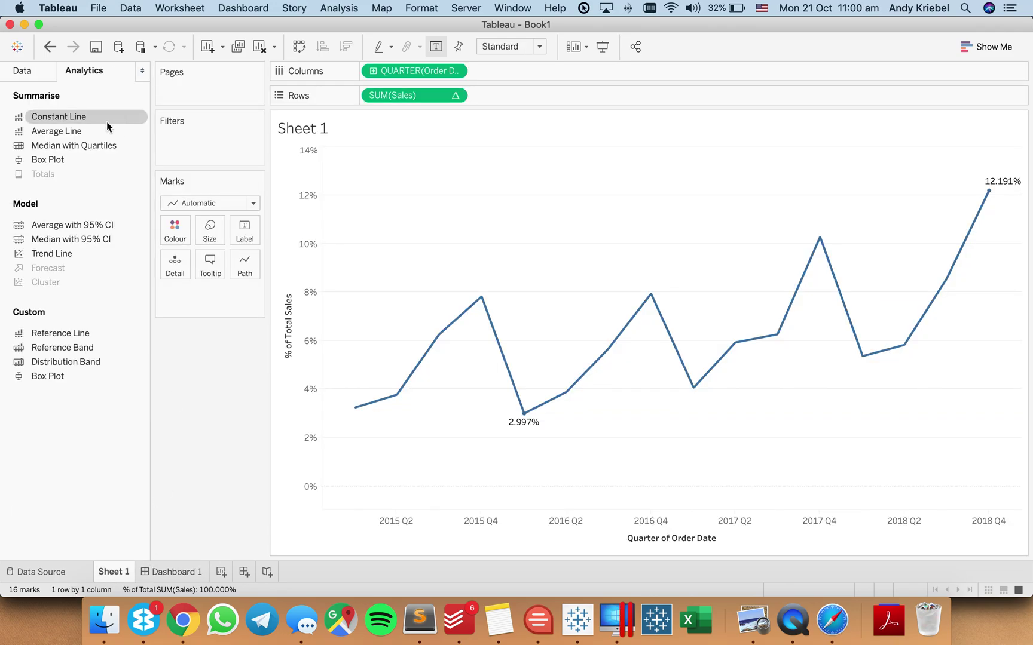
left_click(454, 96)
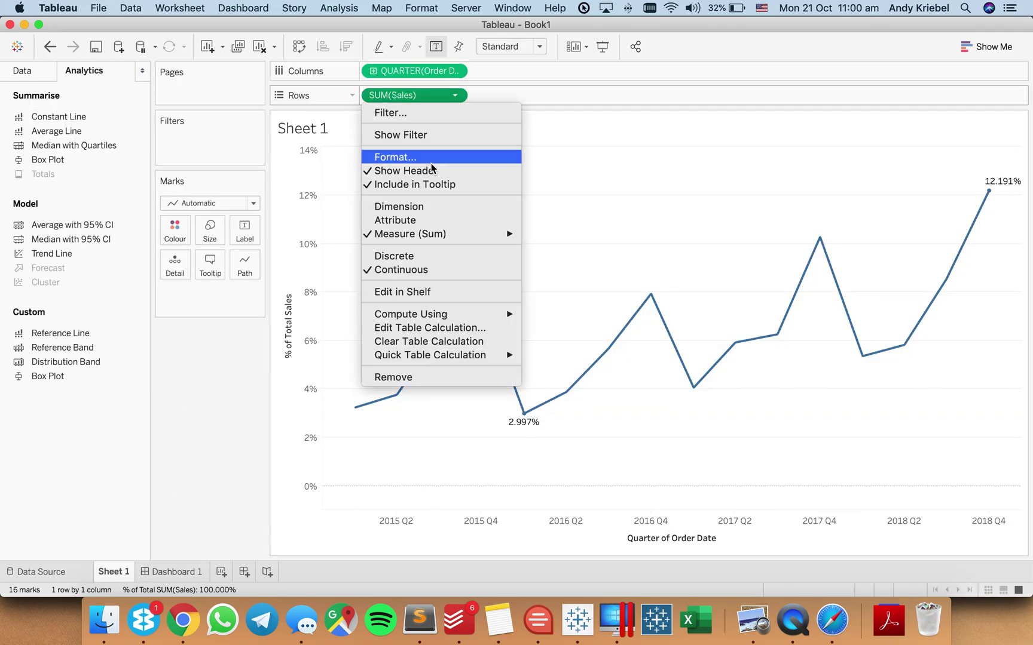
left_click(417, 343)
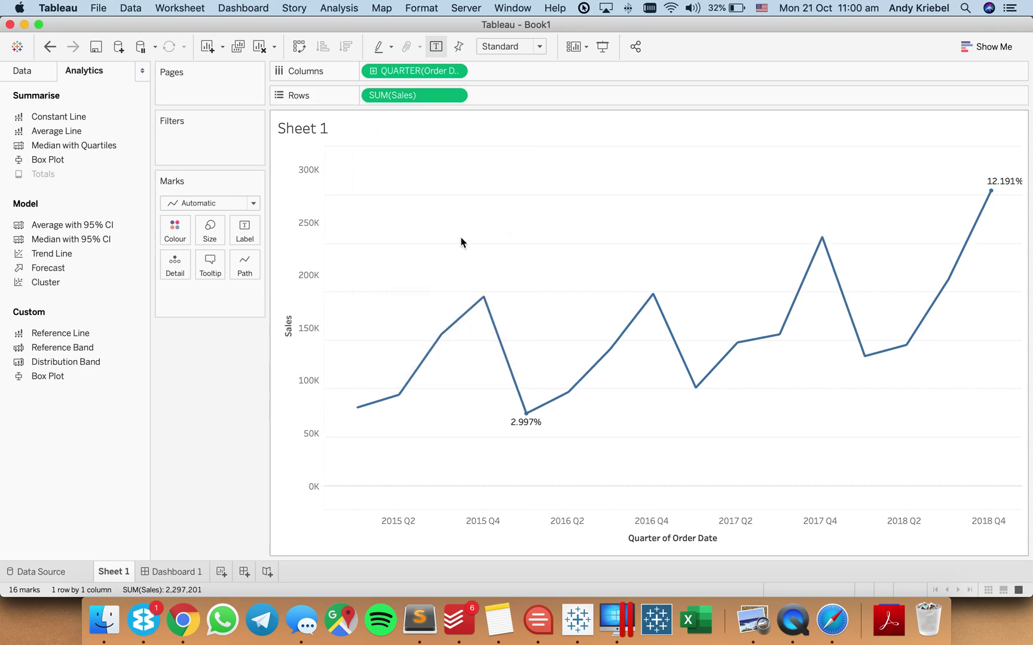
Step: Show the Data pane and open the Dimensions dropdown menu
left_click(21, 72)
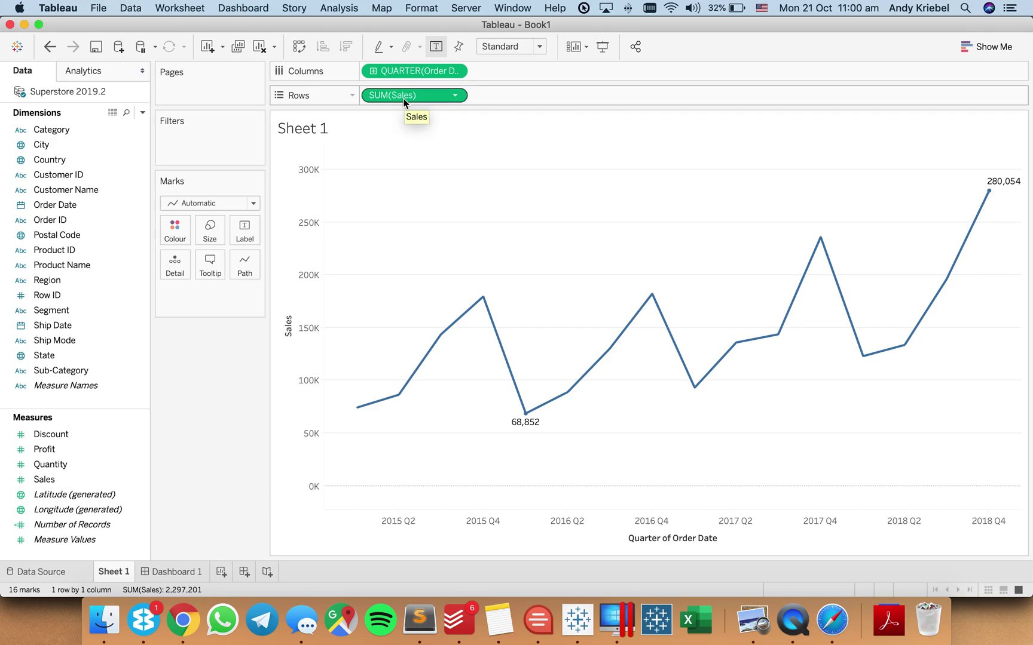
left_click(142, 113)
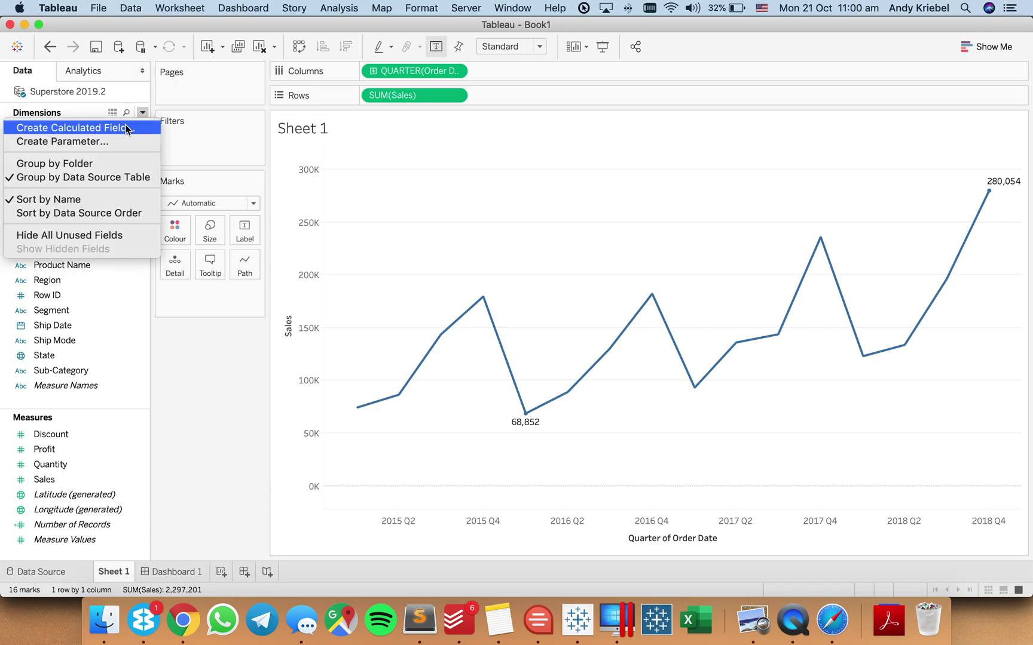
Step: Create string parameter 'Choose a Measure' with list values Sales, Profit, Quantity
left_click(114, 143)
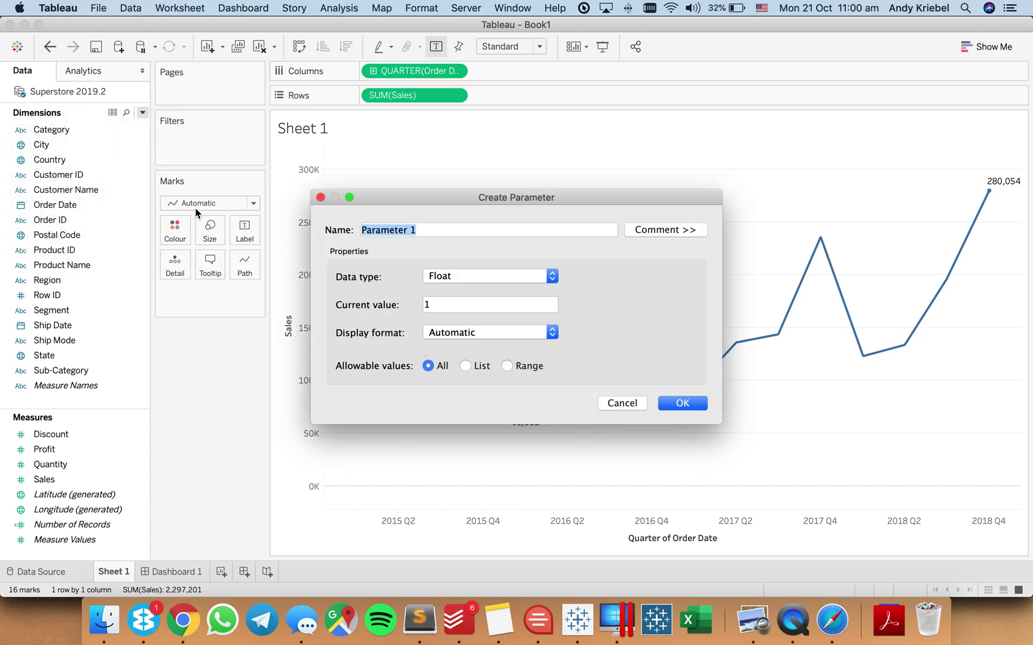
type("Choose")
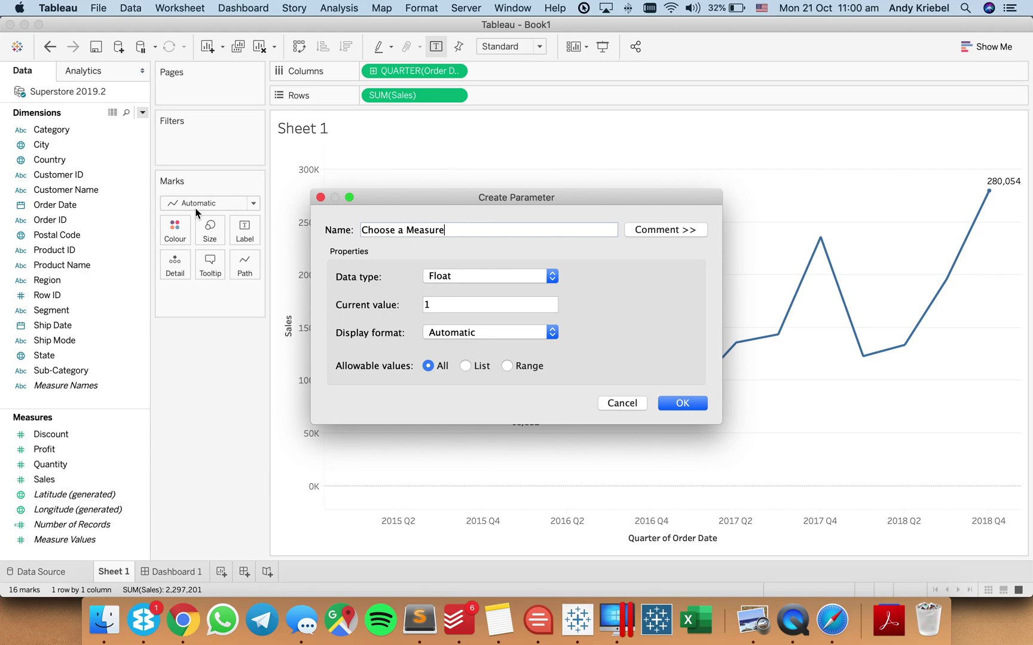
type(" a Measure")
left_click(454, 275)
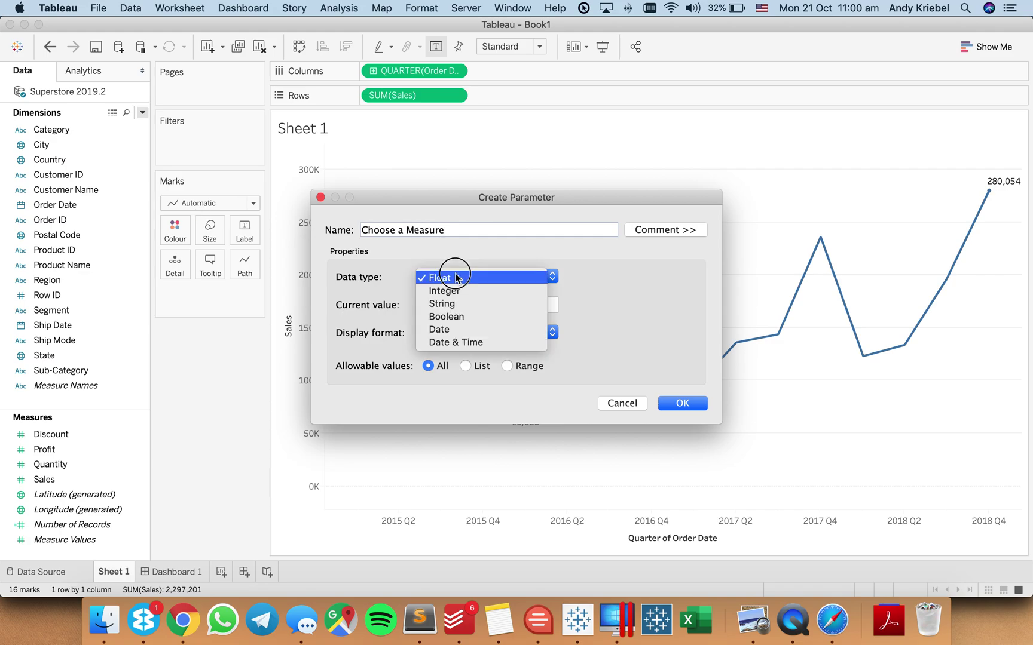
left_click(459, 305)
left_click(465, 366)
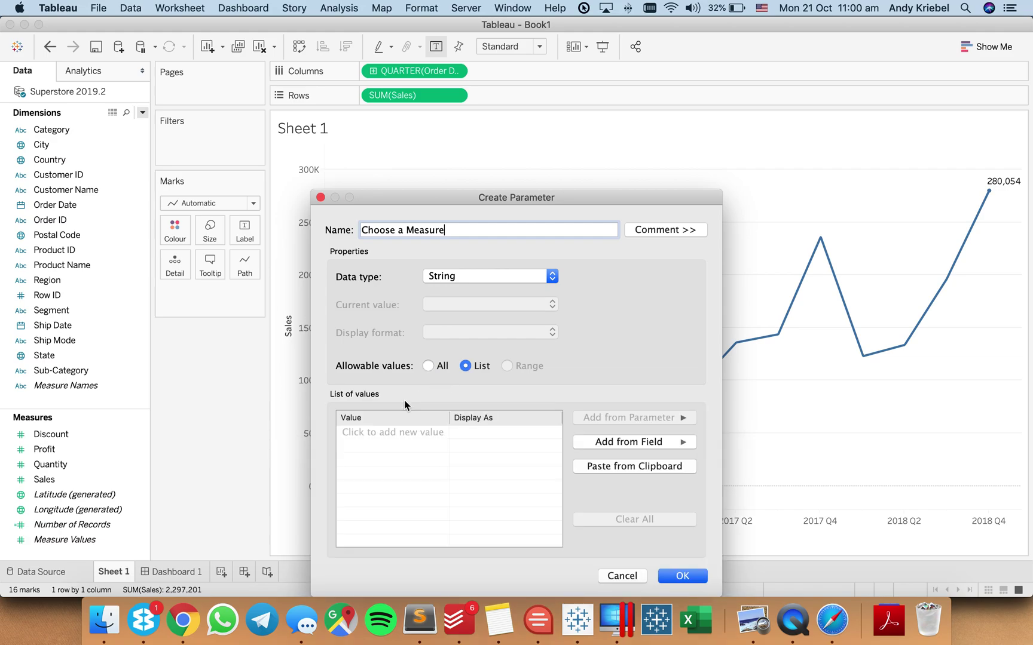
left_click(374, 436)
type("Sal")
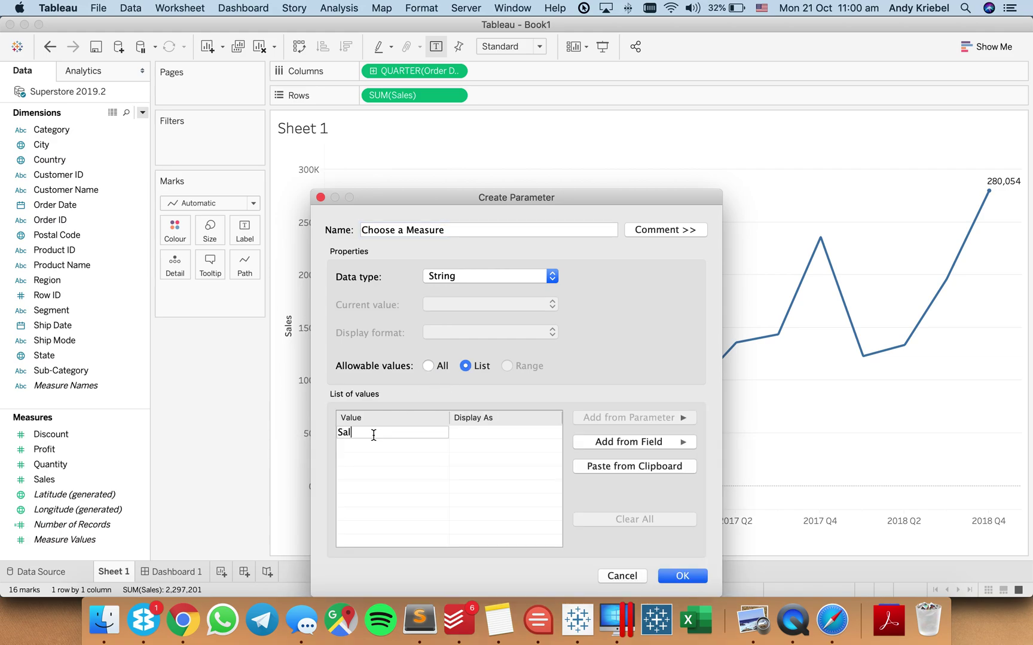
type("es")
key("Return")
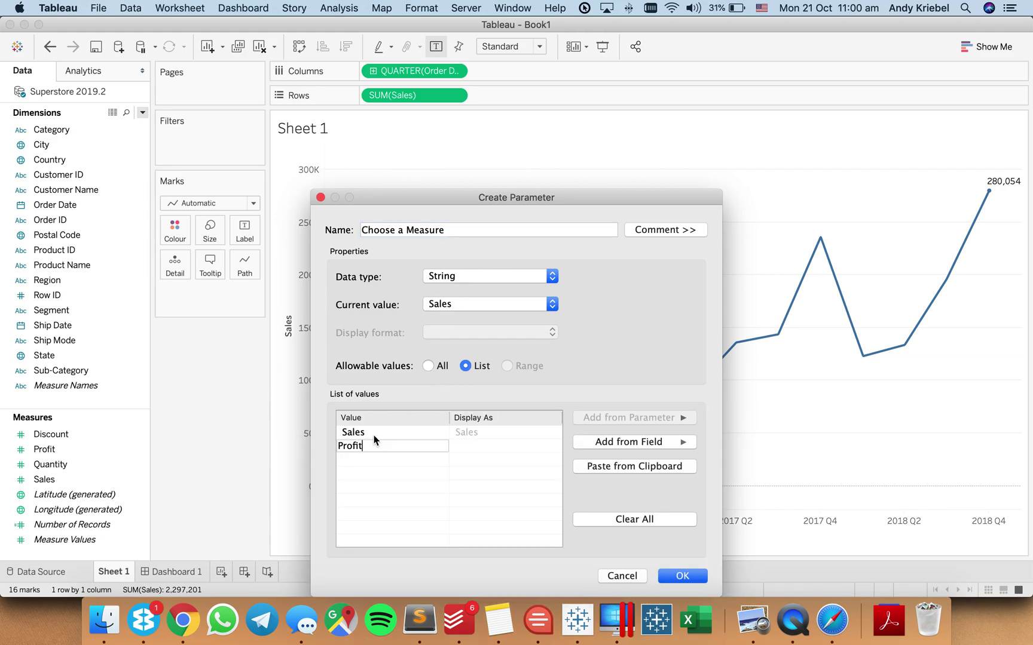
type("Profit")
key("Return")
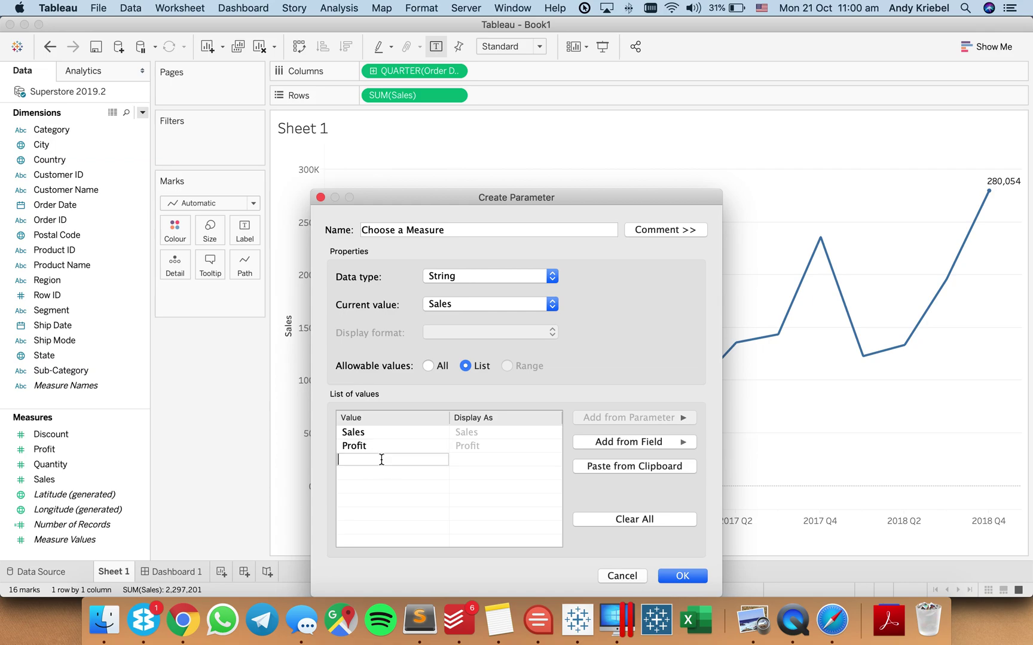
type("Quantity")
key("Tab")
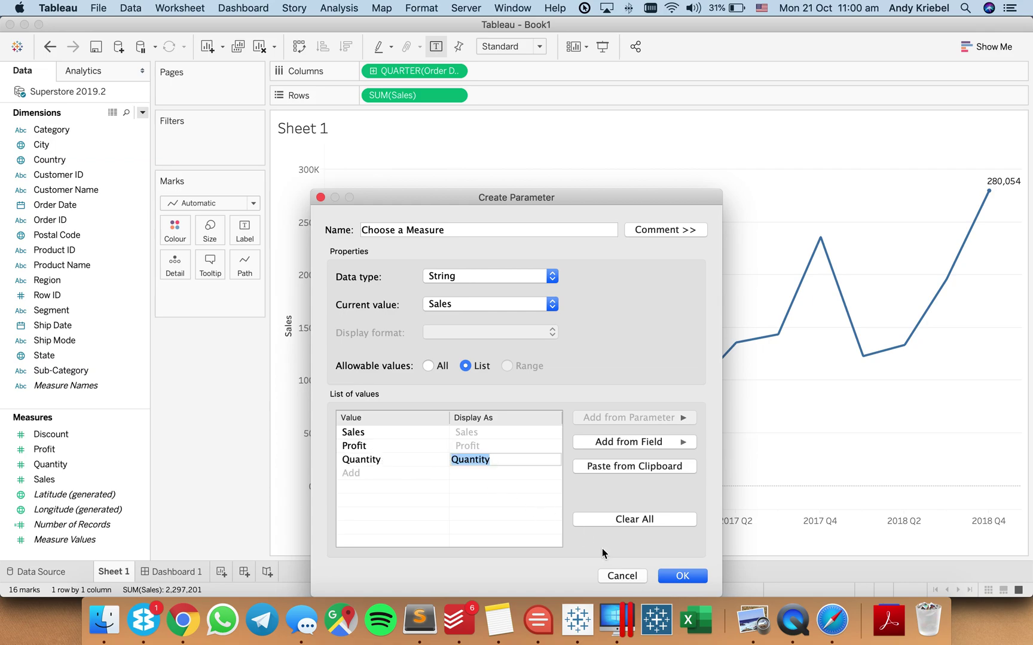
left_click(695, 576)
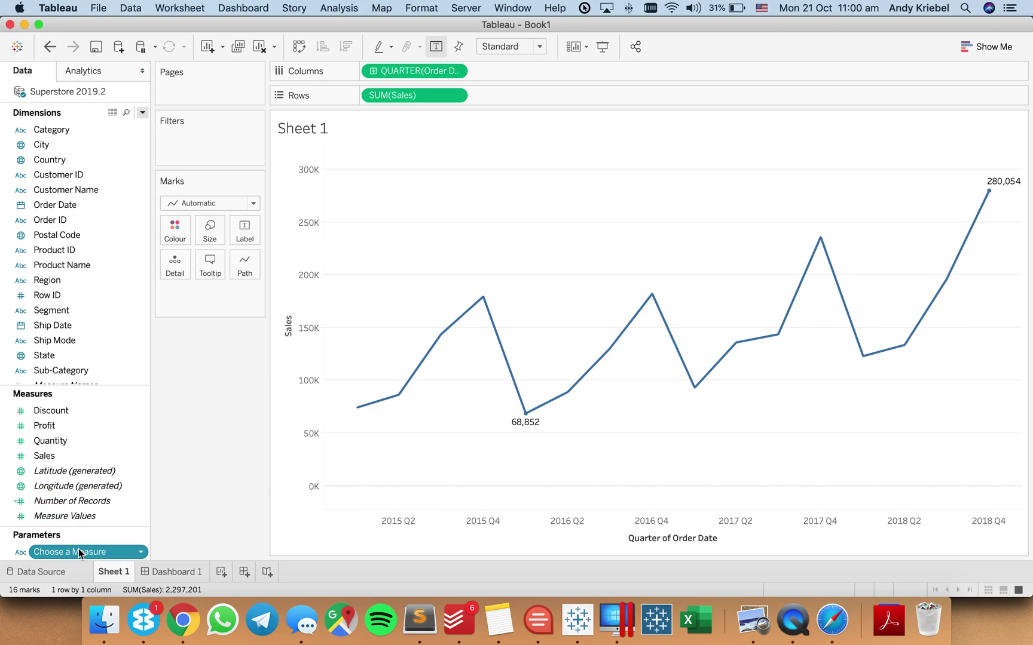
Step: Show the Choose a Measure parameter control beside the chart
right_click(81, 551)
left_click(172, 319)
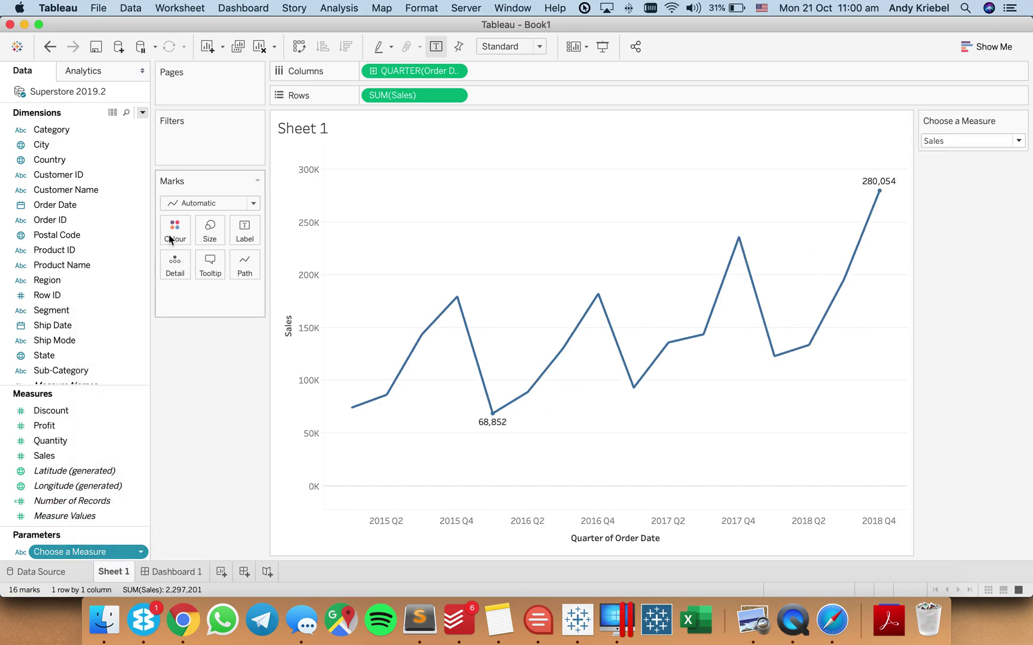
left_click(1020, 120)
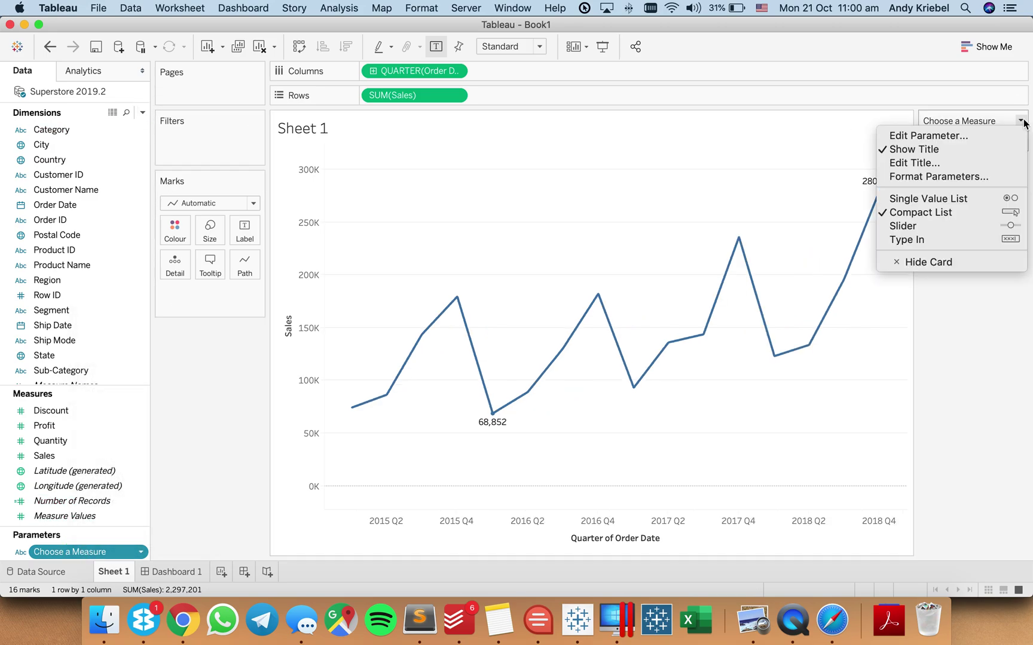
Step: Create a new calculated field named 'Value Selected'
left_click(925, 199)
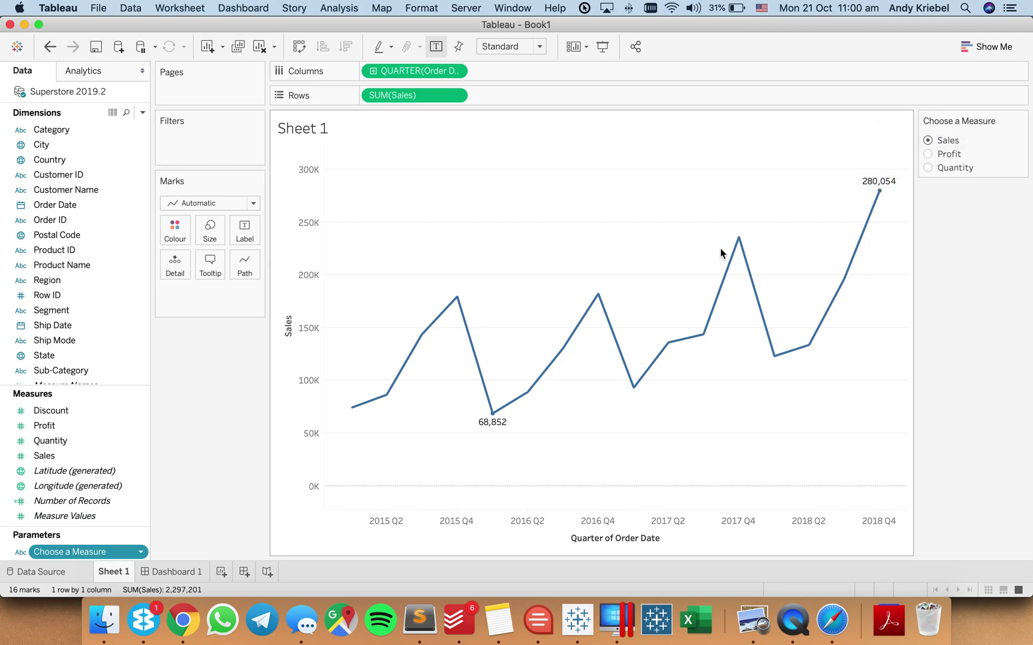
left_click(142, 112)
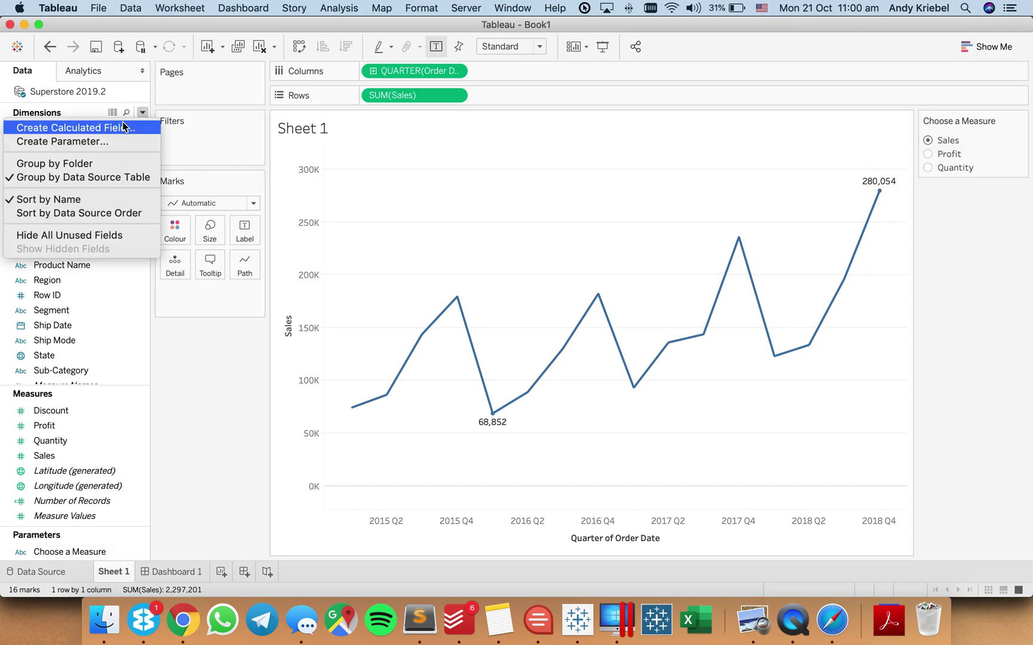
left_click(122, 128)
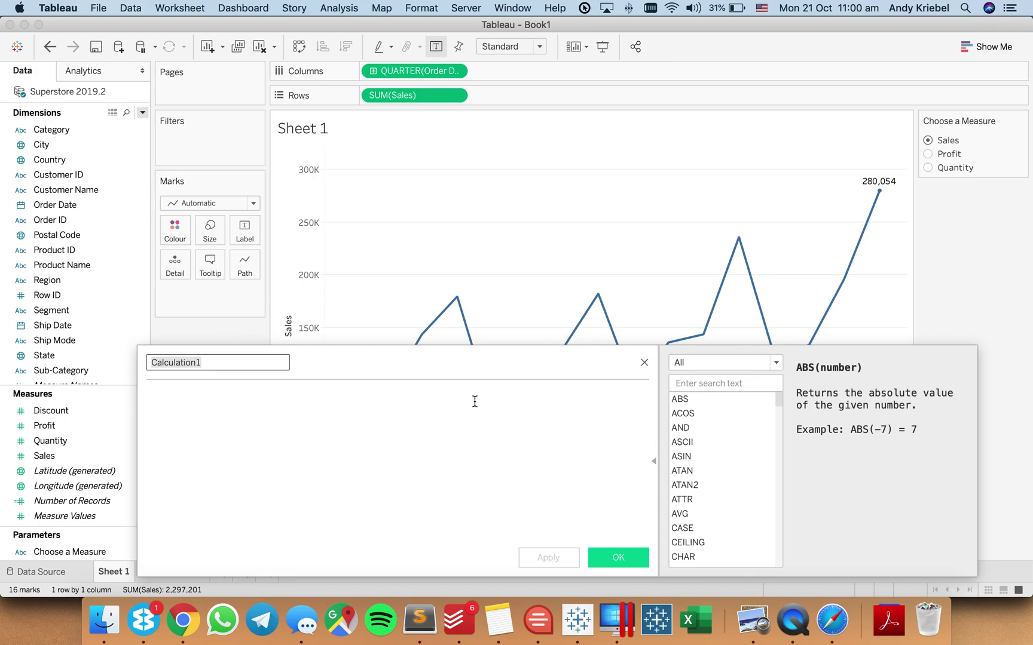
type("Value Sele")
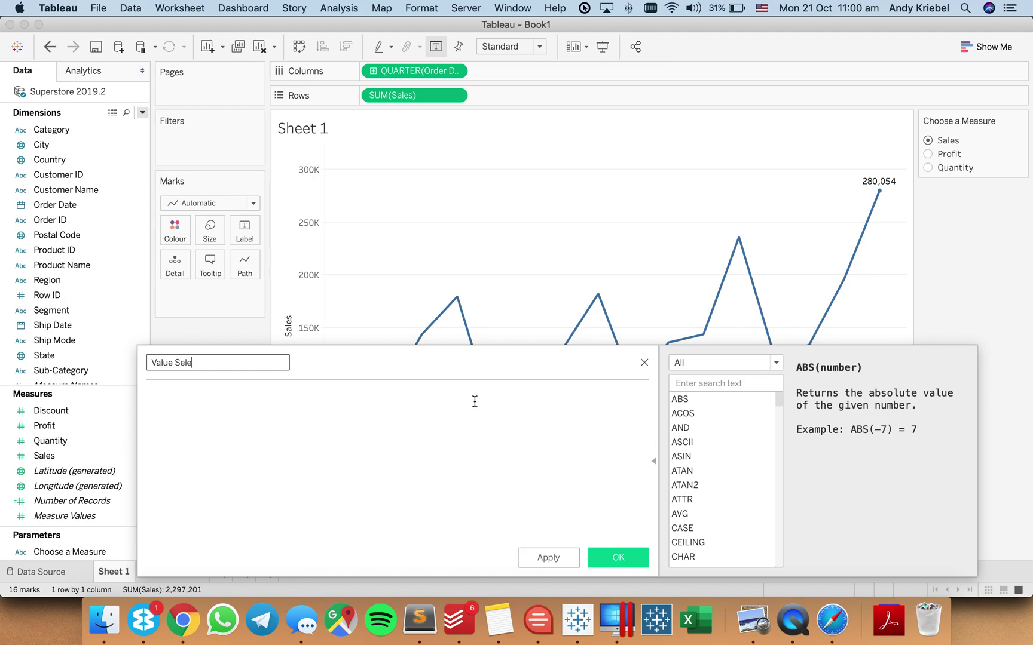
type("cted")
left_click(474, 402)
Step: Start the formula with CASE [Choose a Measure] WHEN 'Sales' THEN [Sales]
type("case")
key("Return")
key("Return")
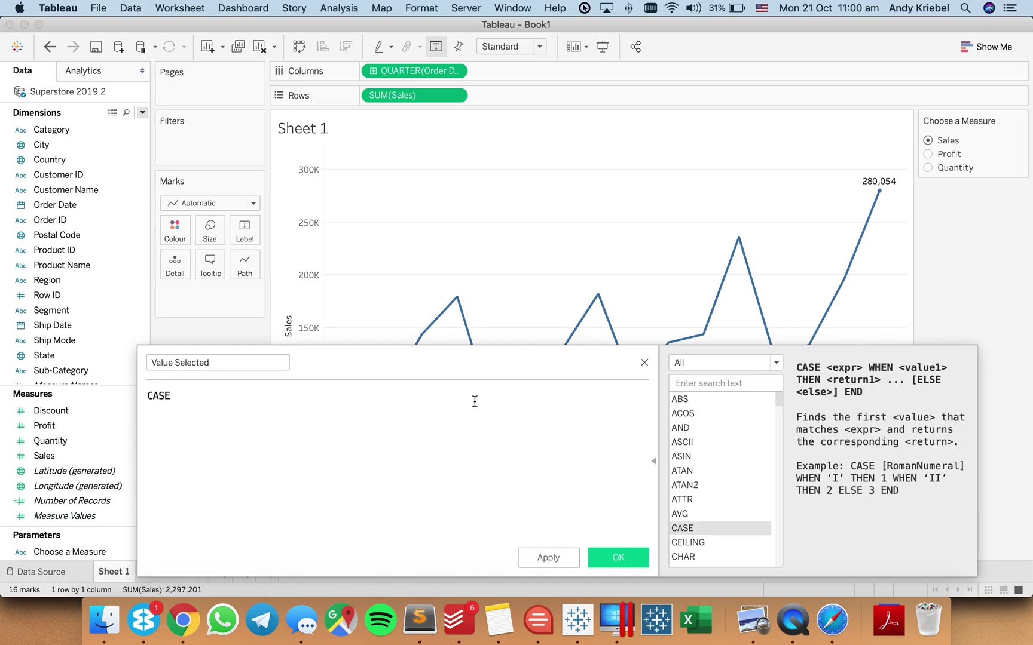
type("choo")
key("Return")
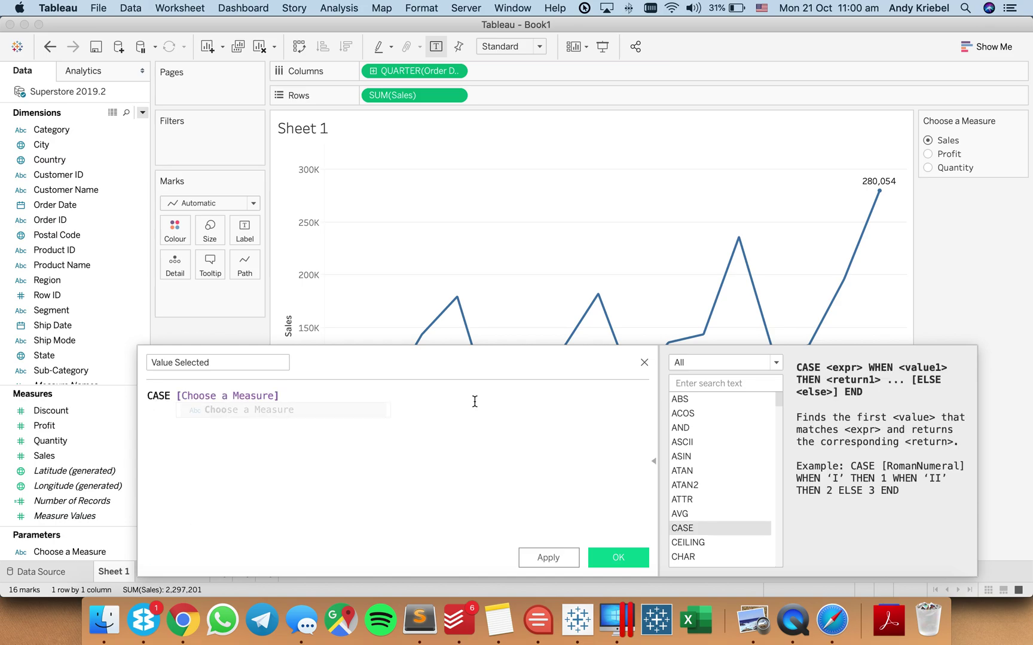
key("Return")
type("W")
key("Return")
type("'Sales' TGHEBN")
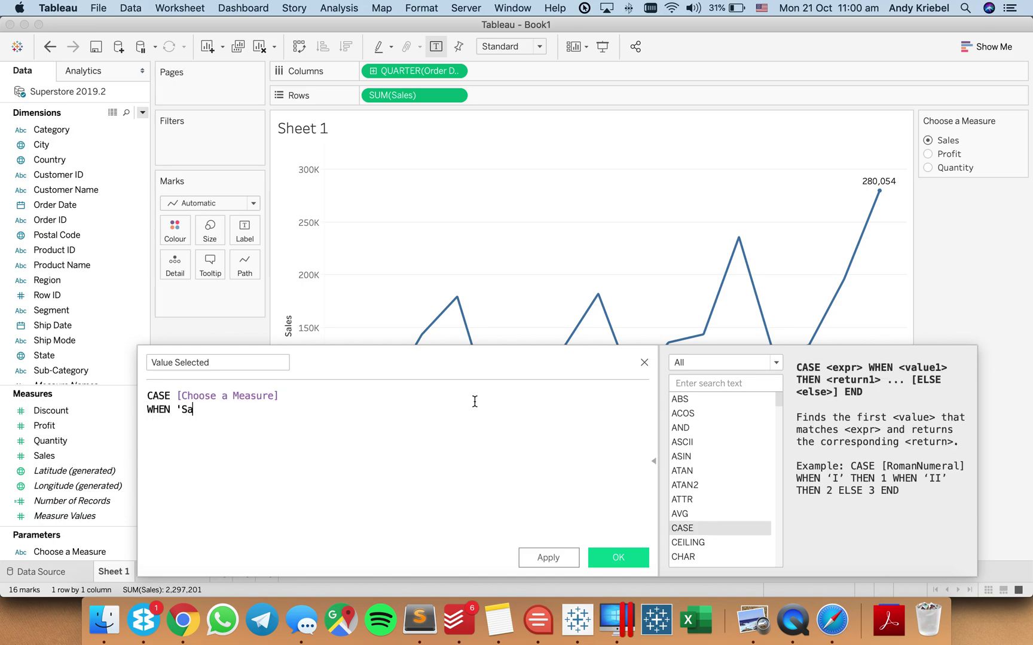
key("BackSpace")
key("BackSpace")
key("BackSpace")
key("BackSpace")
key("BackSpace")
key("BackSpace")
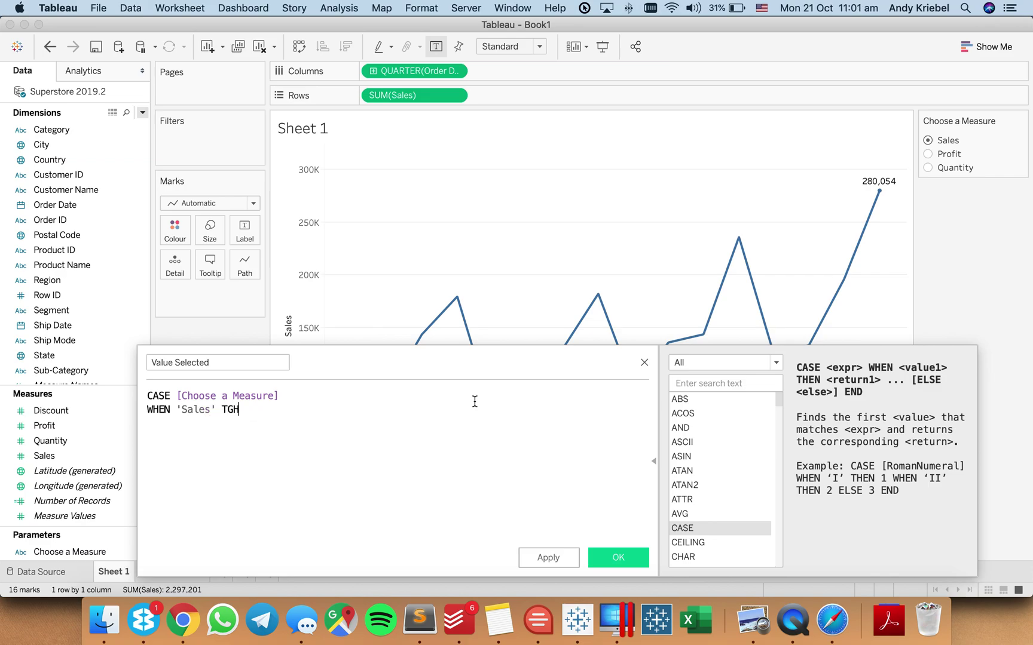
key("Down")
key("Return")
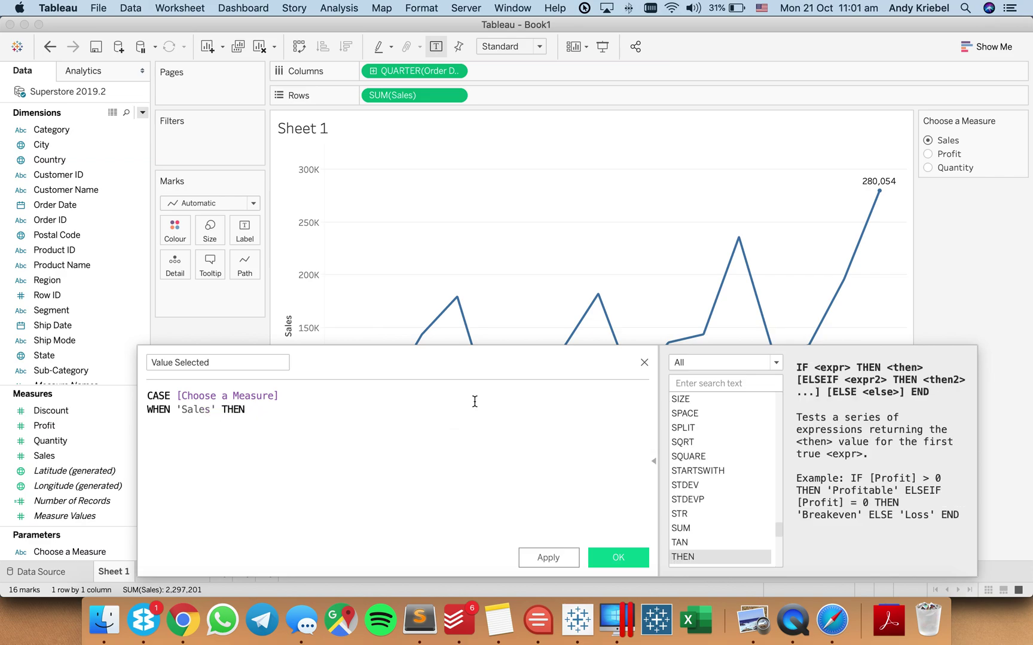
type("sa")
key("Return")
Step: Add the WHEN 'Profit' THEN [Profit] and WHEN 'Quantity' THEN [Quantity] branches, then END
type("WHEN 'Profit")
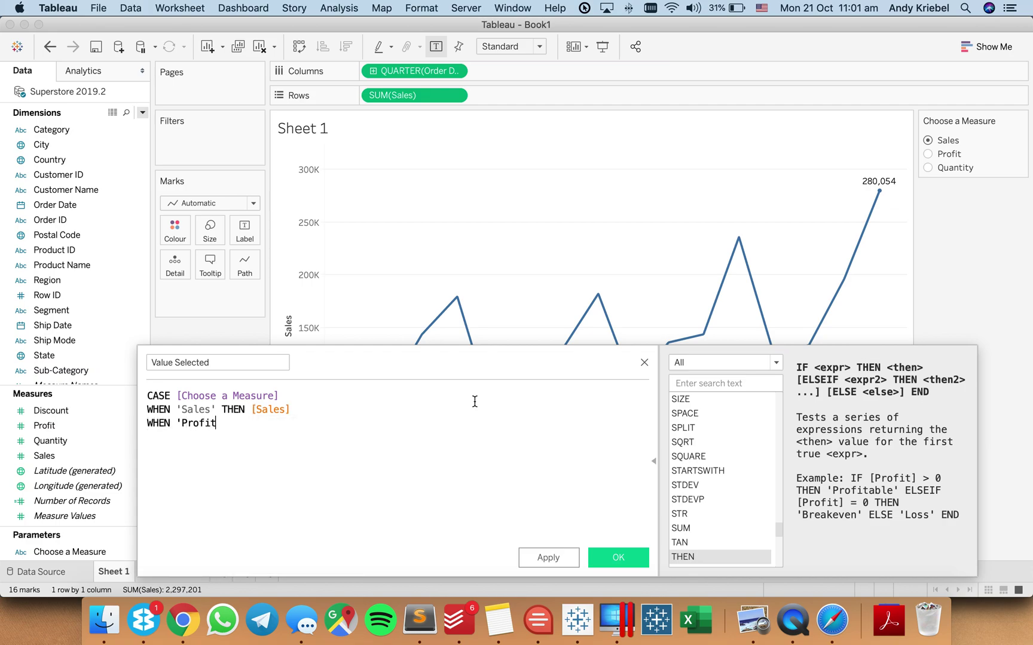
type("' THEN prof")
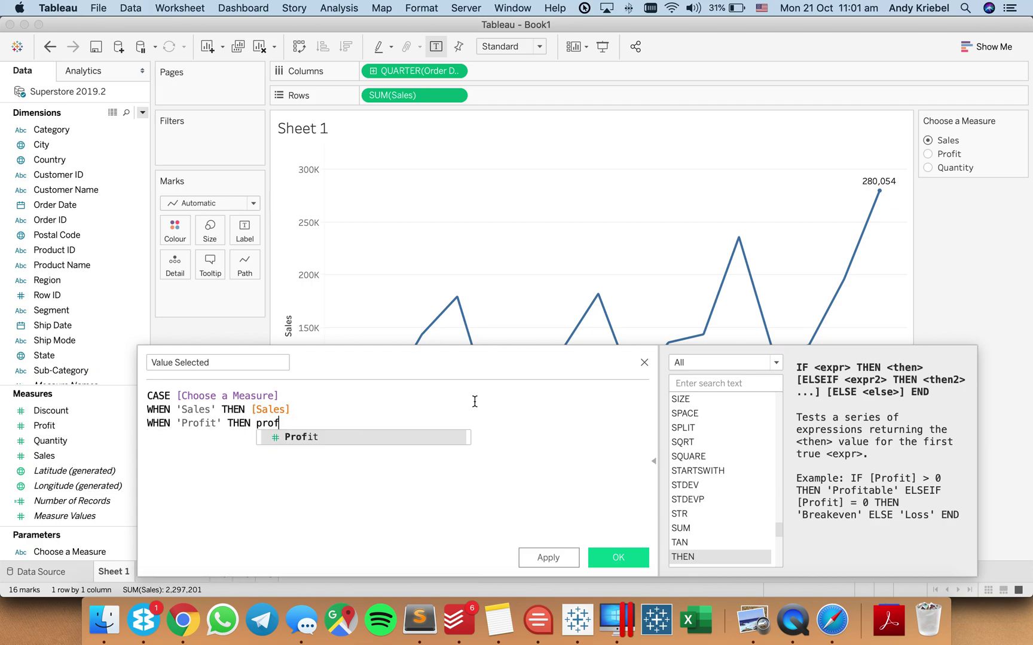
type("i")
key("Return")
key("Return")
type("WHEN ")
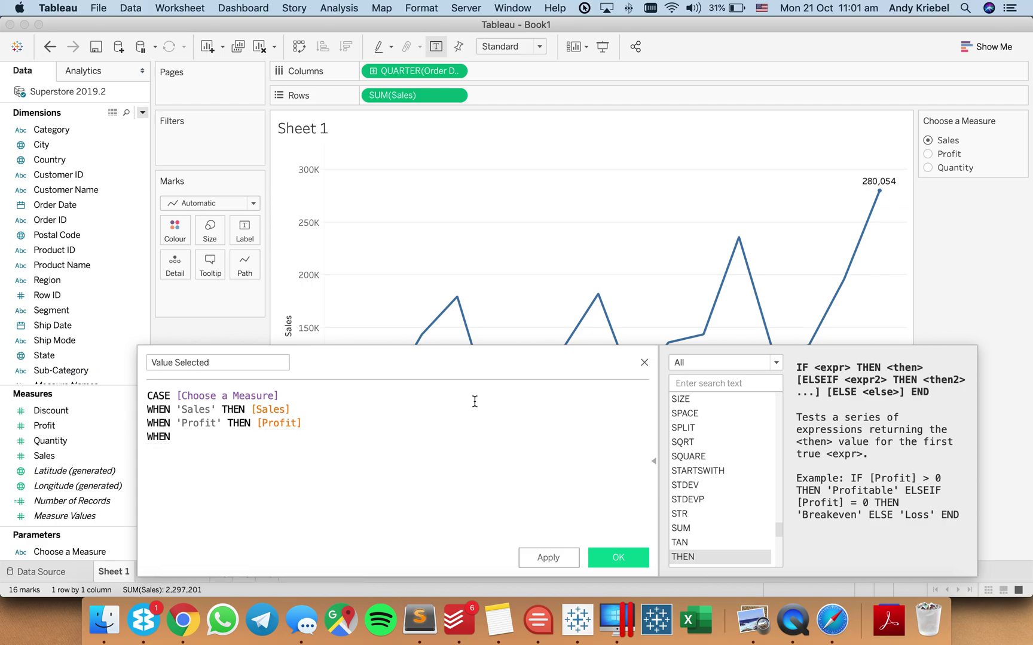
type("'Quanityt' THEN qua")
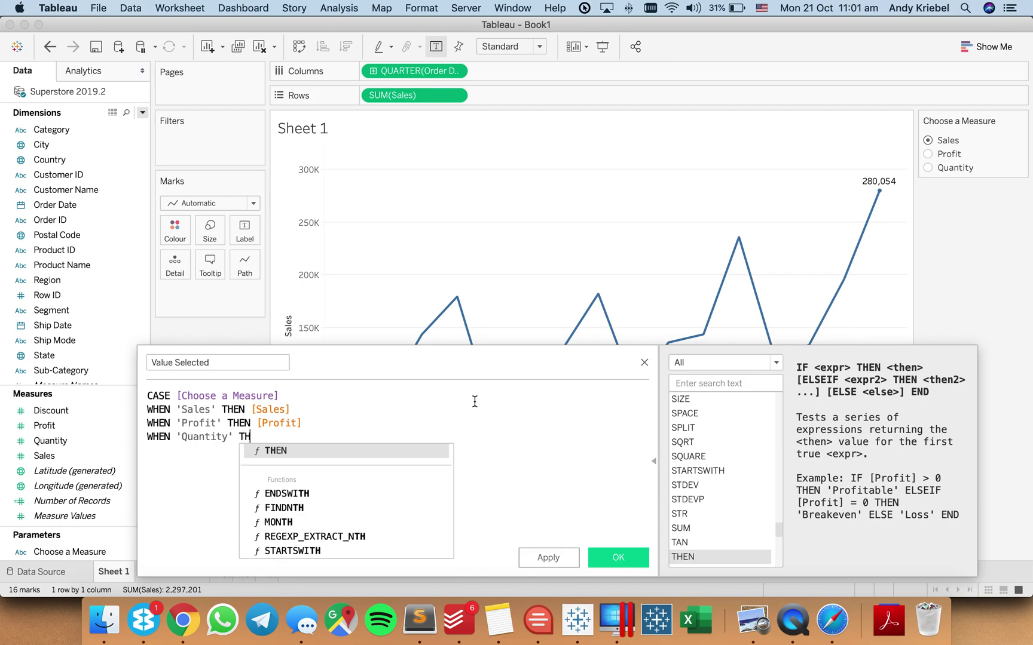
key("Return")
key("Return")
type("END")
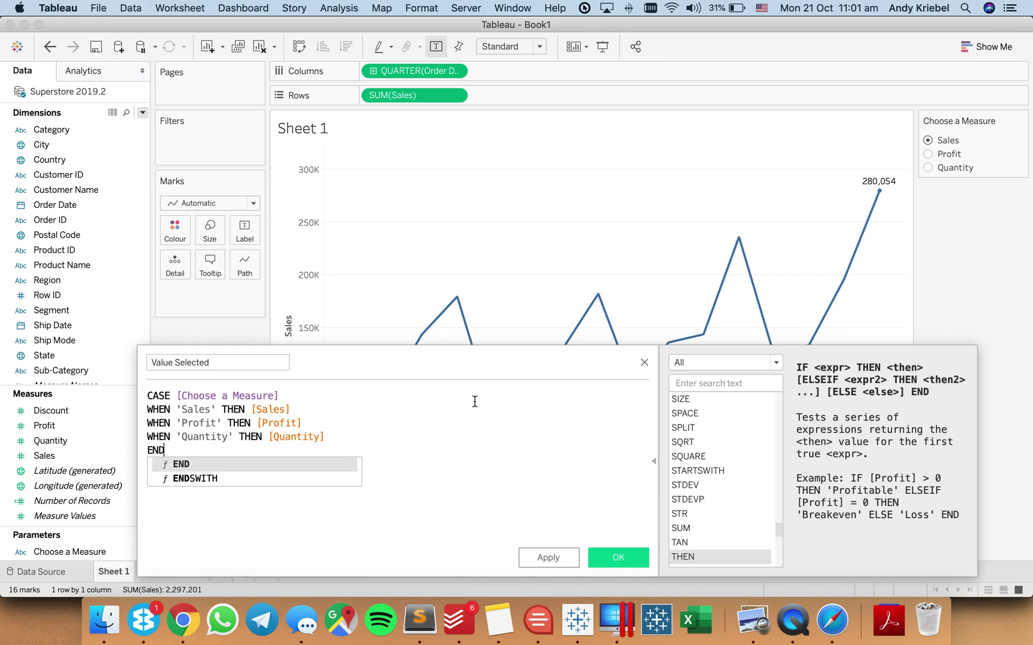
key("Return")
Step: Plot Value Selected on Rows in place of Sales, keeping the maximum reference line at 110%
left_click(618, 557)
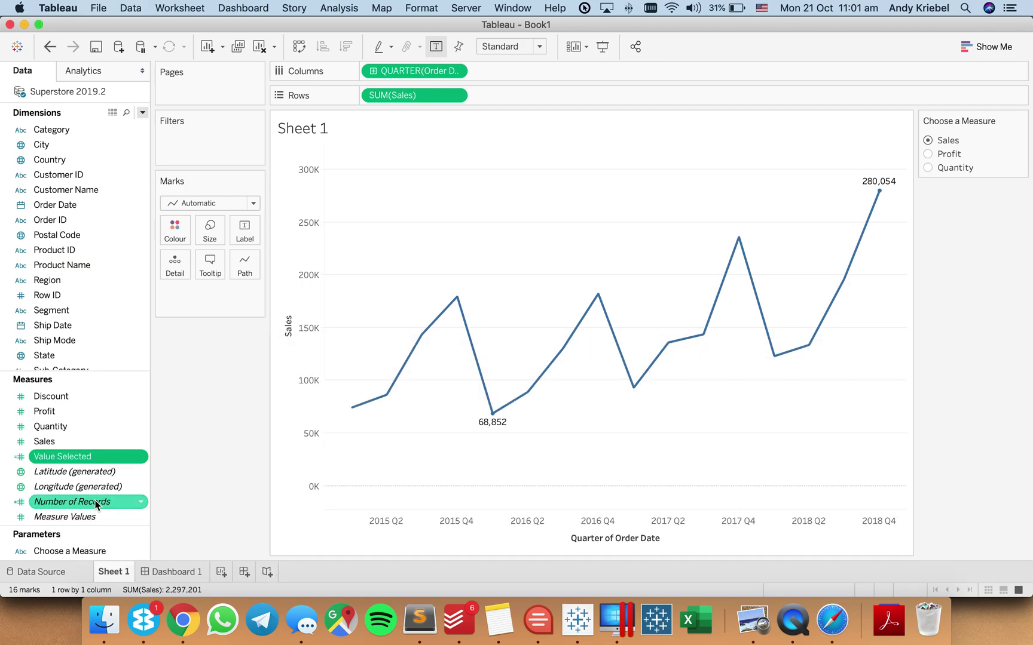
left_click_drag(69, 456, 404, 100)
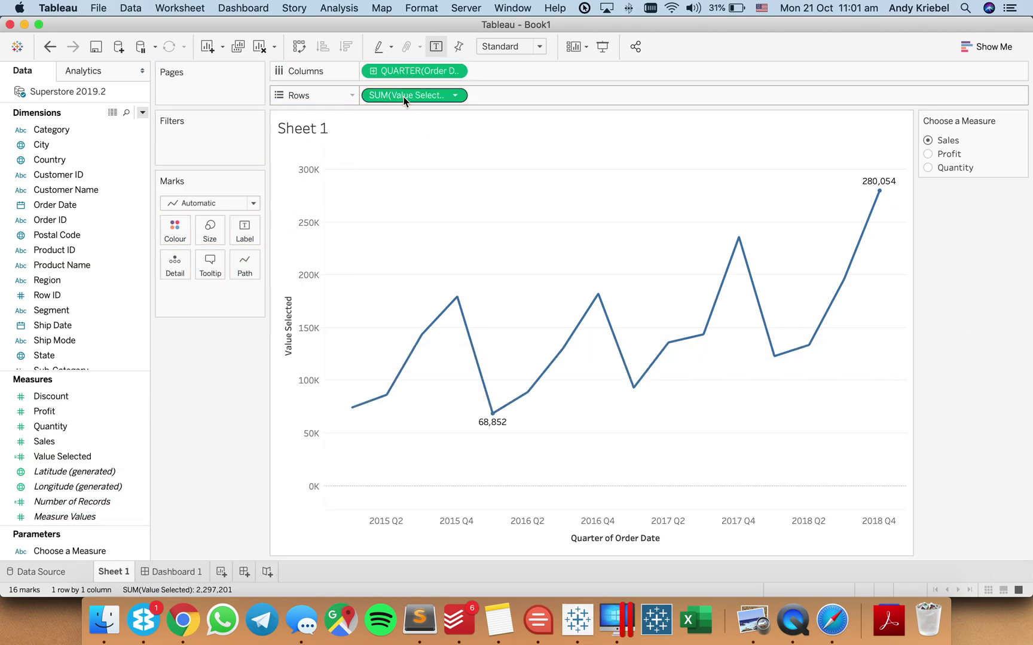
left_click(384, 161)
left_click(467, 180)
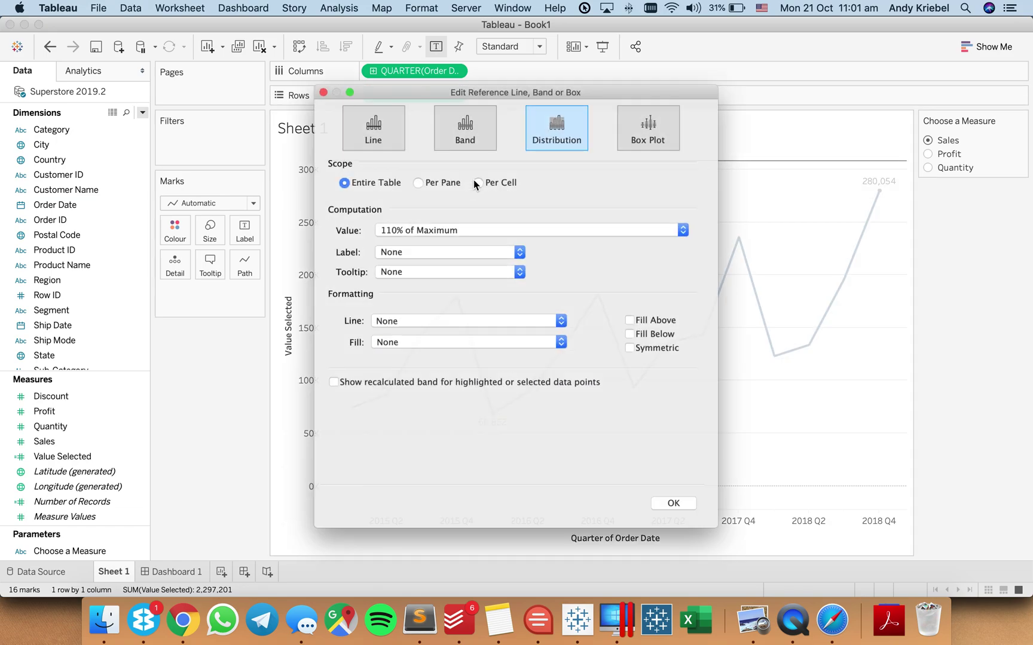
left_click(405, 230)
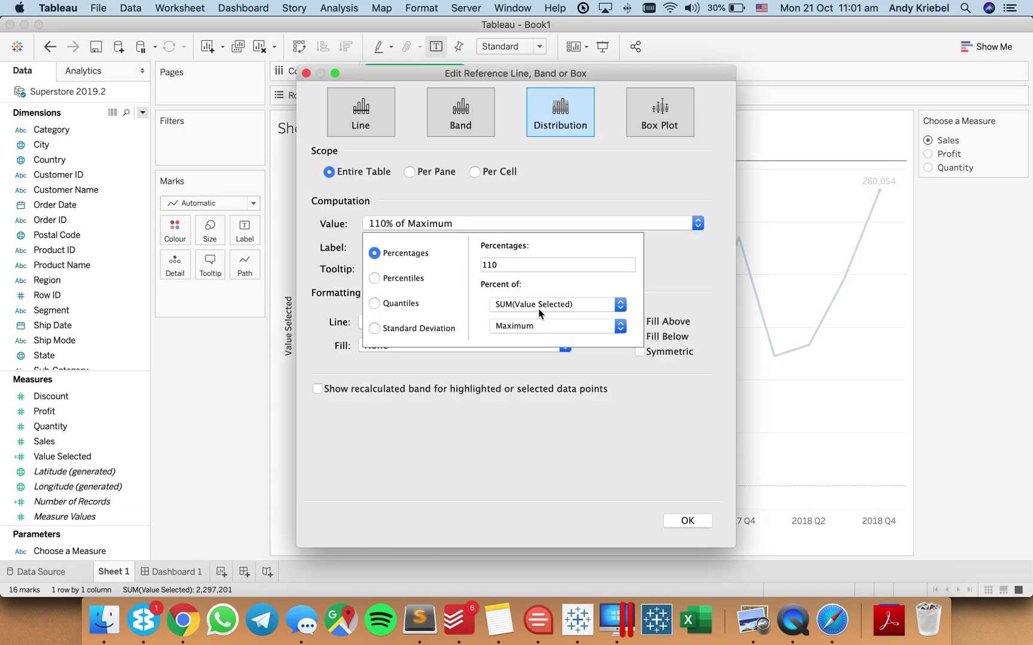
left_click(689, 521)
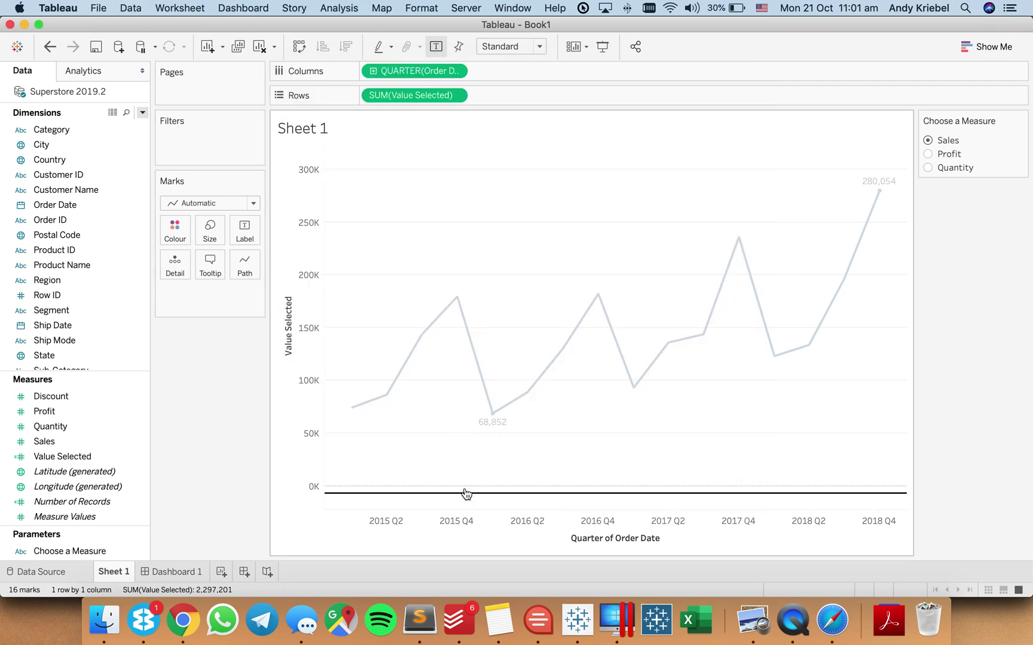
Step: Set the minimum reference line to -10% of minimum, per pane
left_click(424, 493)
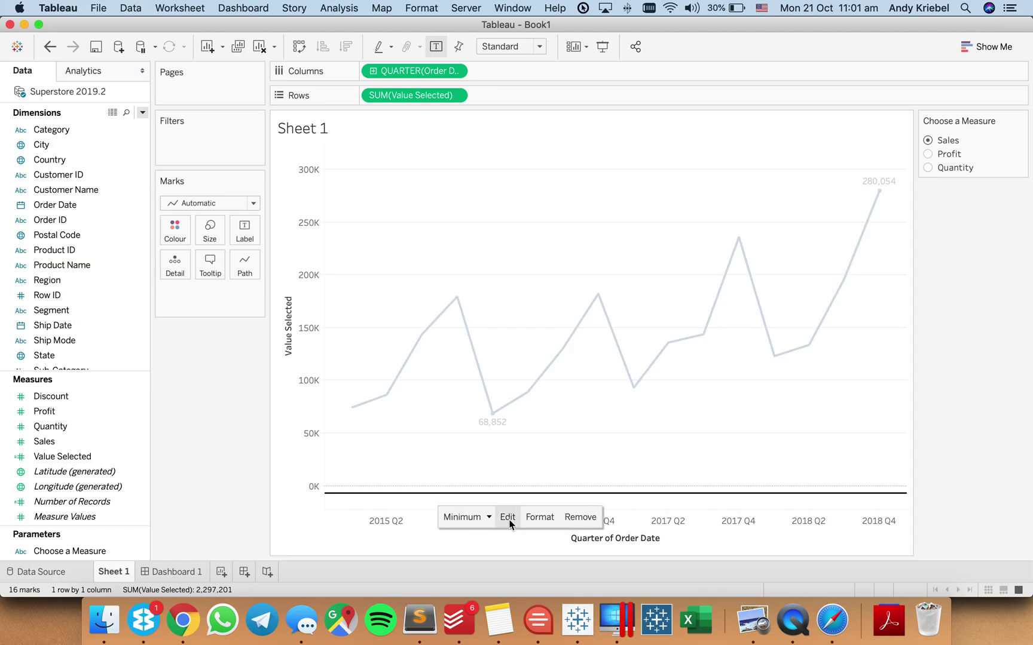
left_click(508, 519)
left_click(485, 222)
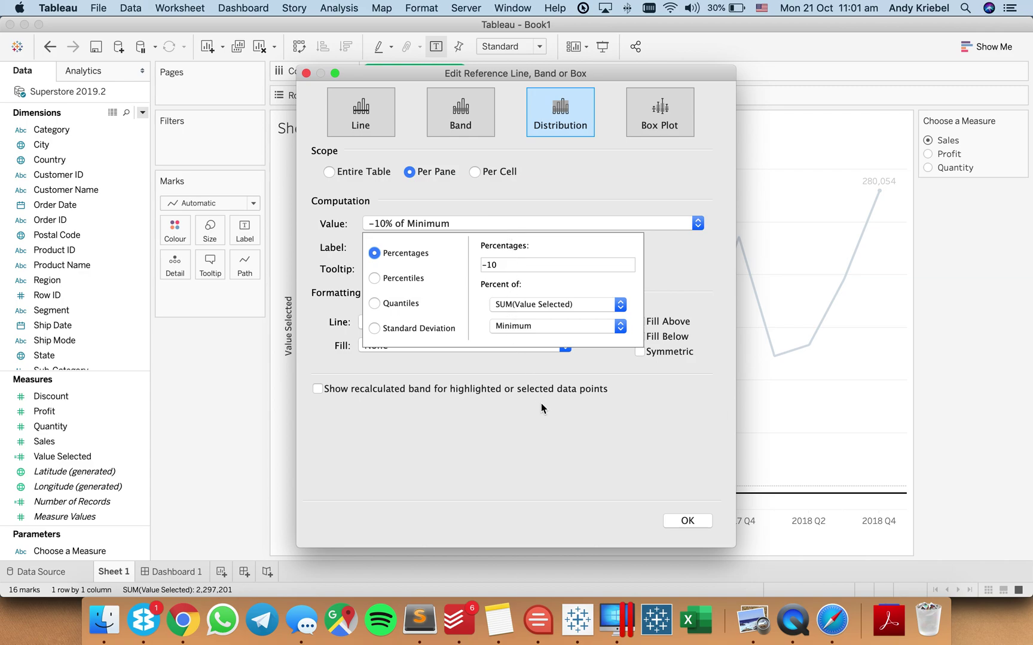
left_click(682, 523)
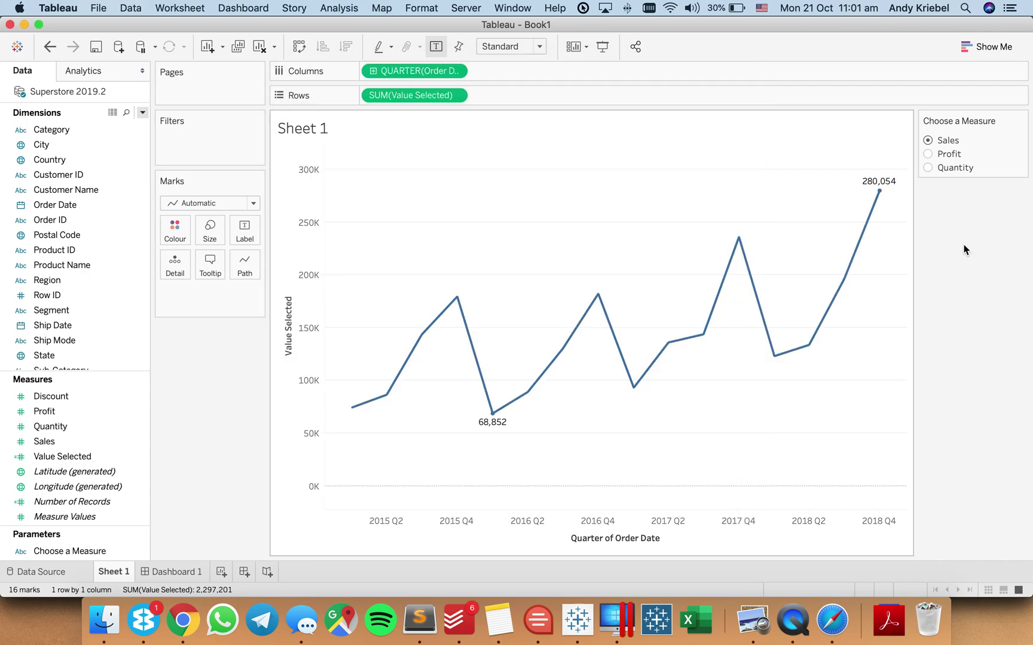
Step: Test the parameter by switching to Profit, Quantity, then back to Sales
left_click(927, 155)
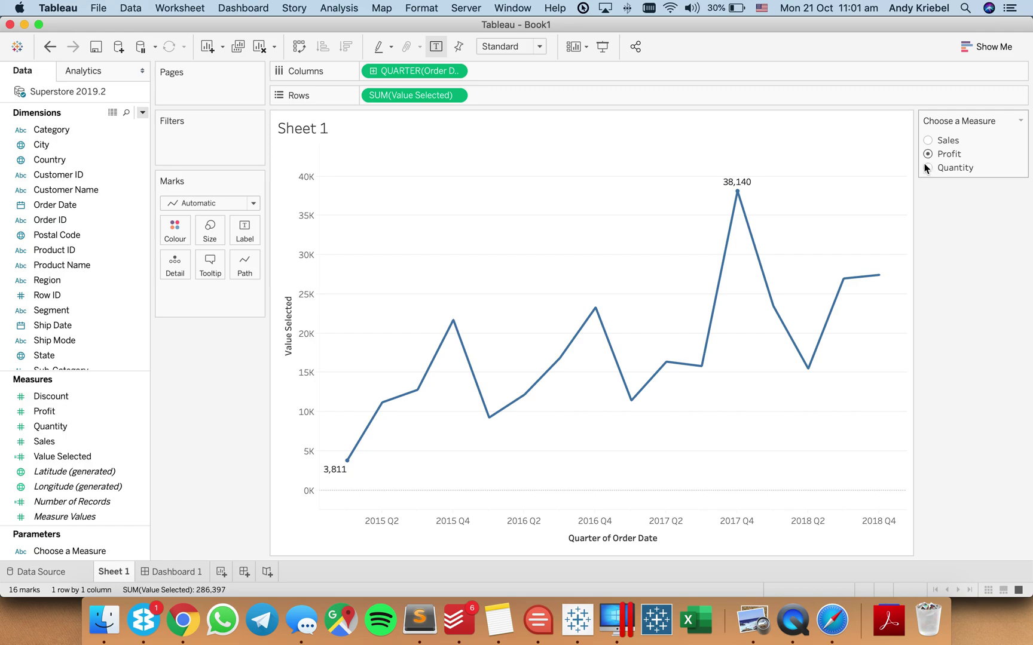
left_click(925, 166)
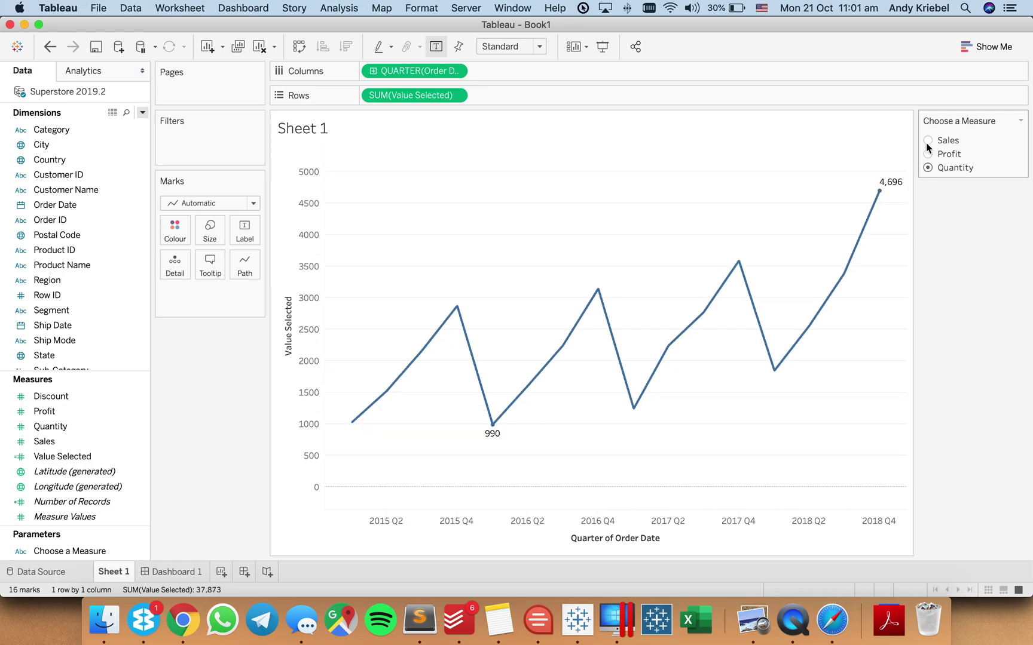
left_click(928, 141)
Step: Add the Choose a Measure parameter control to Dashboard 1 beside the chart
left_click(162, 570)
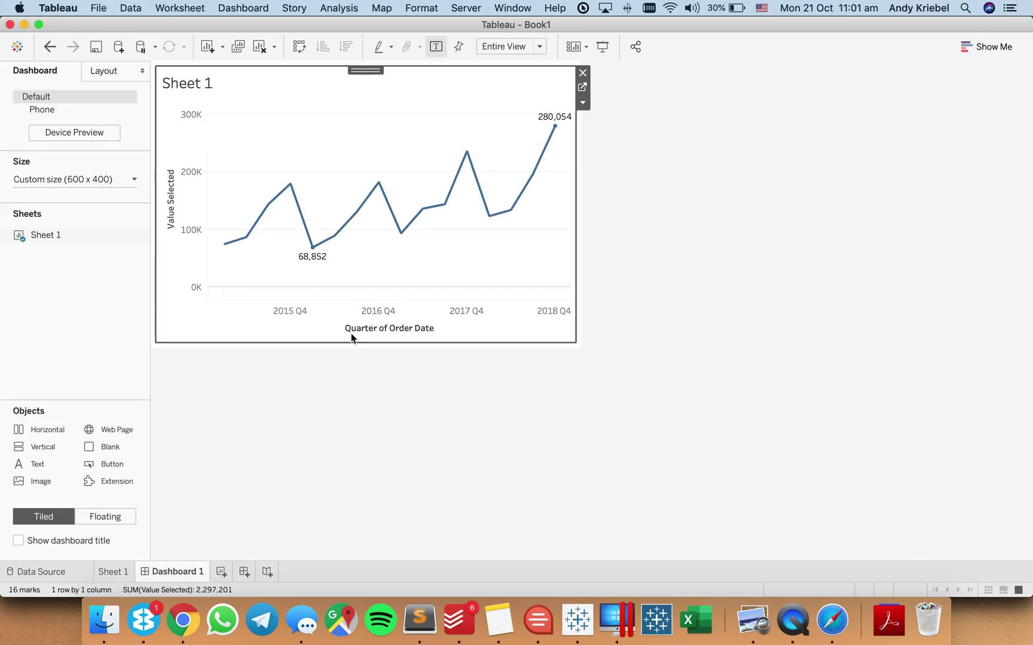
left_click(584, 102)
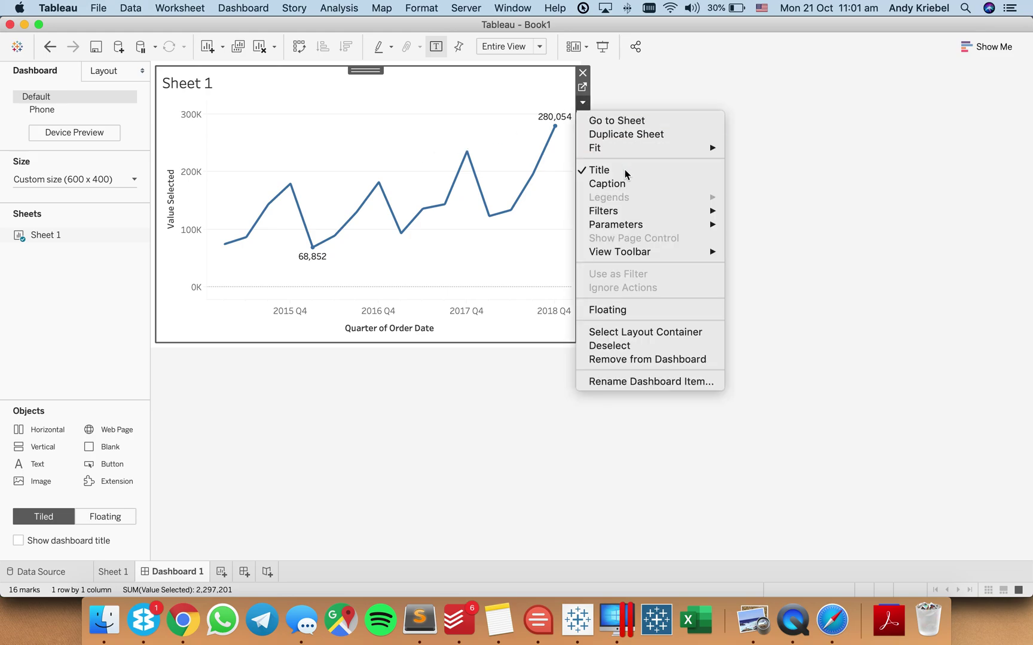
mouse_move(686, 227)
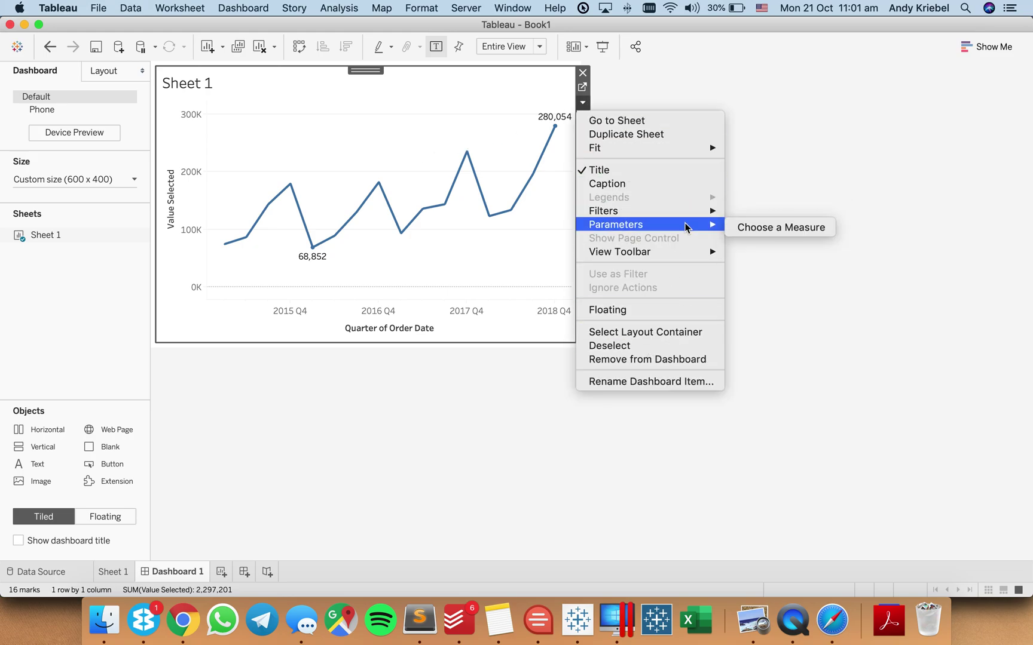
left_click(765, 227)
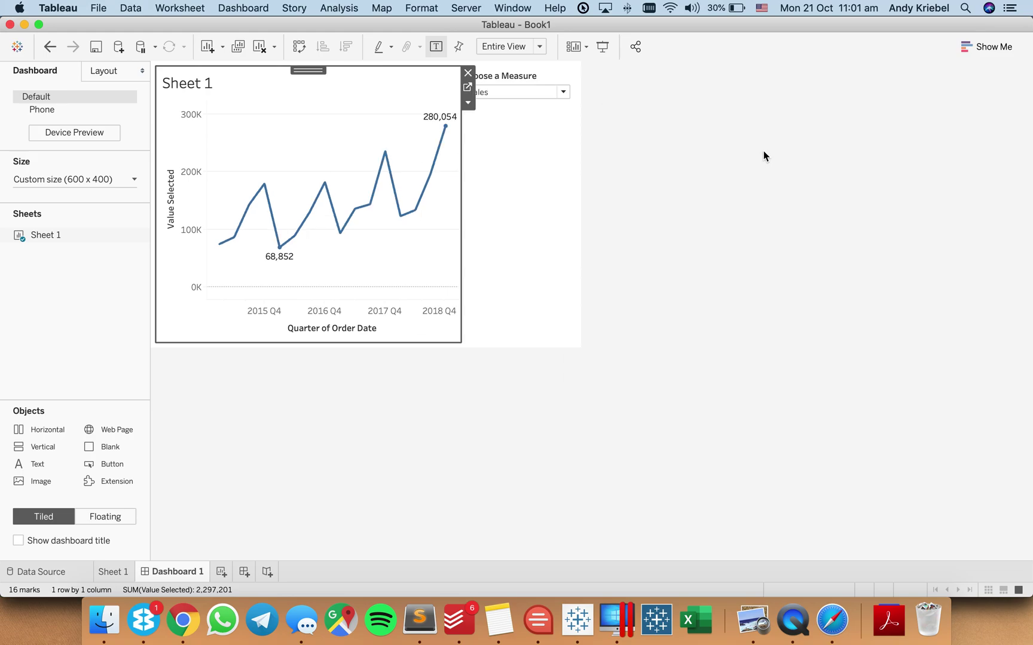
Step: Display the Choose a Measure control as a Single Value List of radio buttons
left_click(532, 87)
left_click(362, 69)
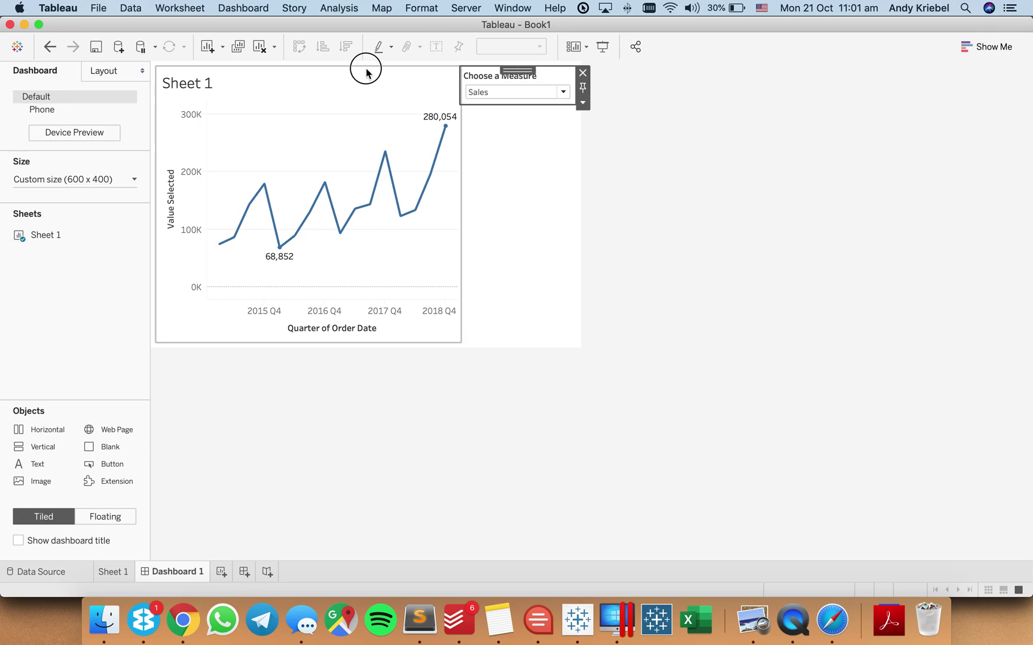
left_click(506, 77)
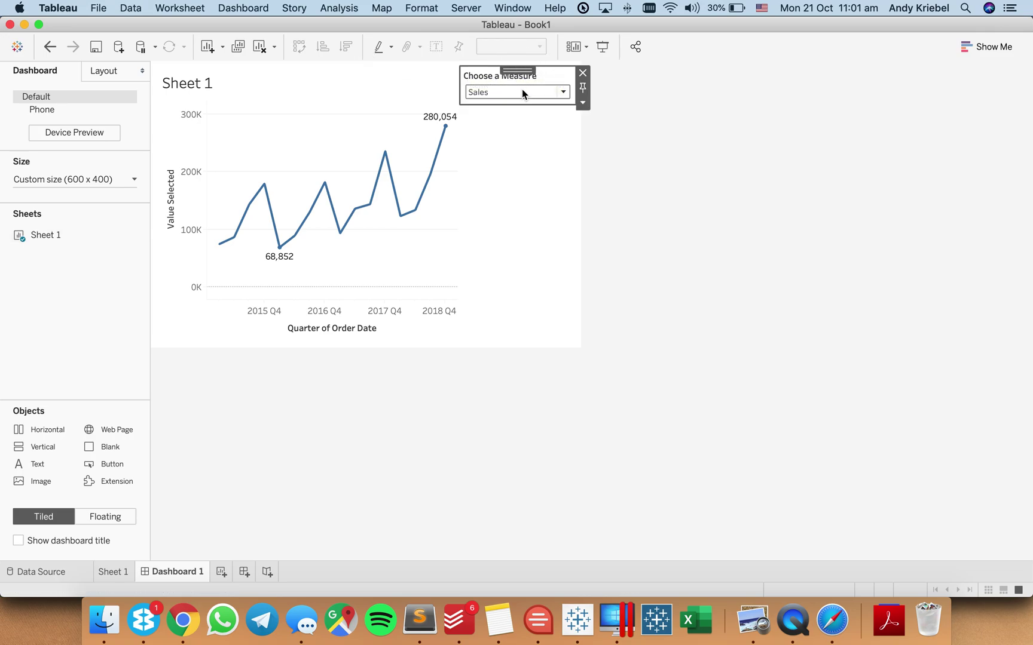
left_click(583, 102)
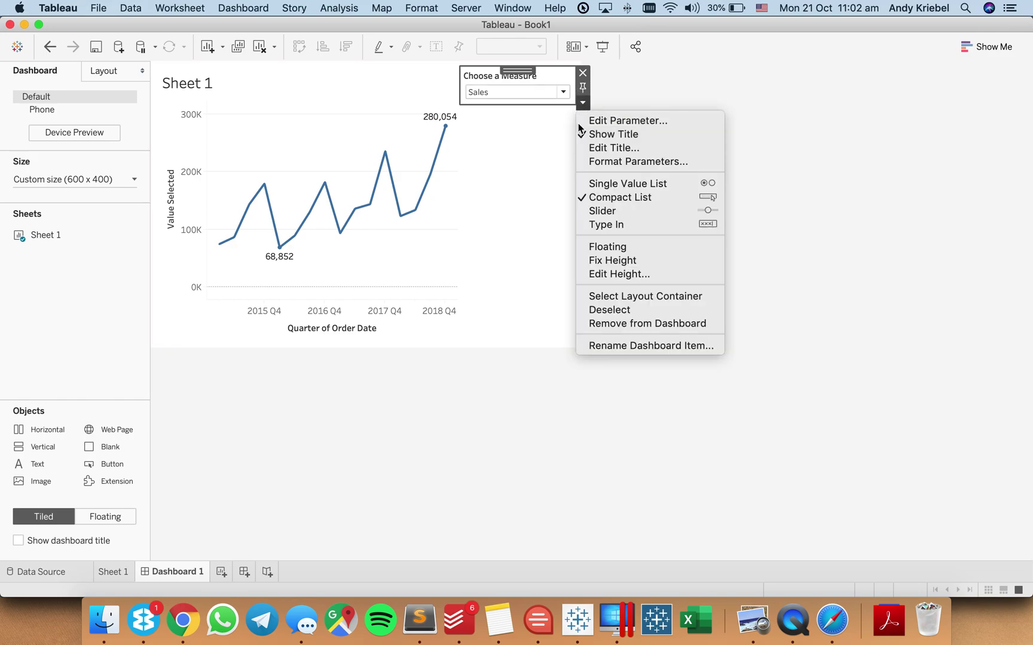
left_click(618, 184)
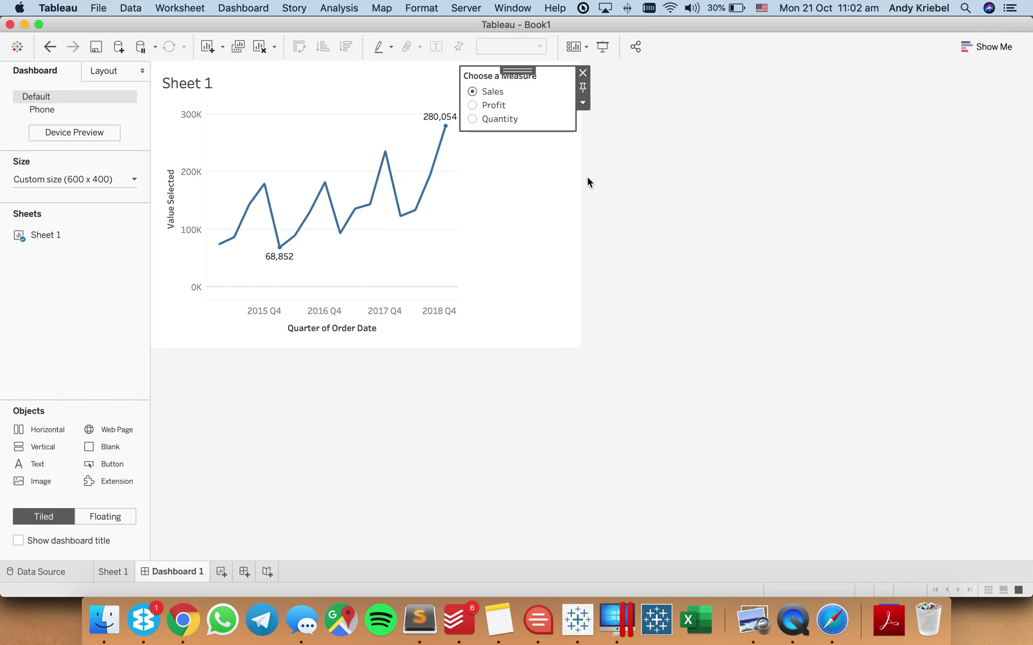
Step: Cycle the control through Profit, Quantity and Sales, leave it on Quantity, and return to Sheet 1
left_click(472, 105)
left_click(472, 120)
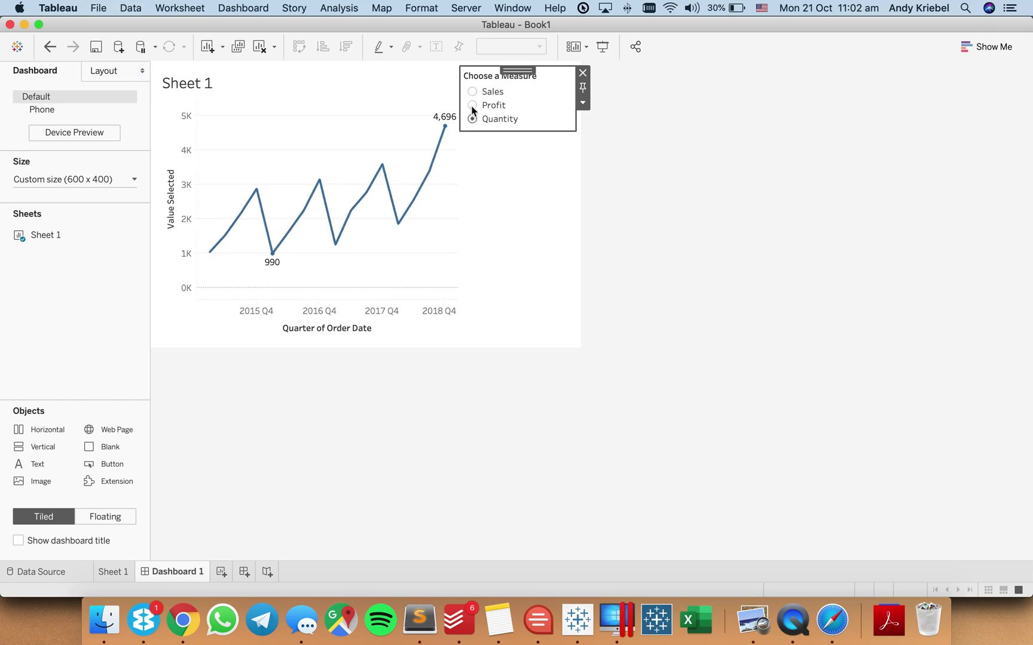
left_click(472, 105)
left_click(472, 92)
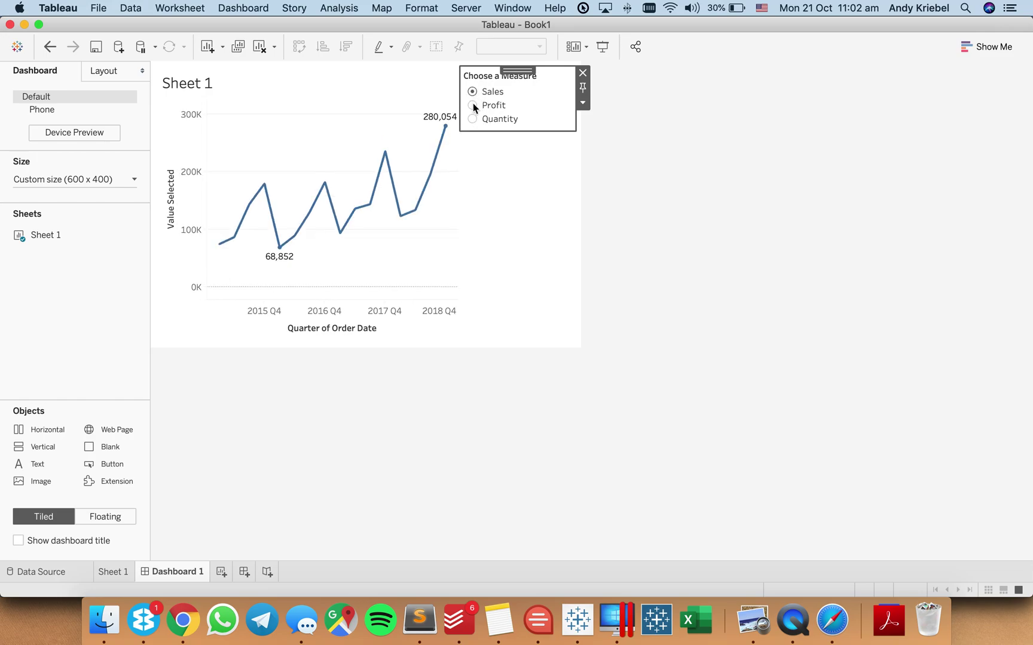
left_click(472, 105)
left_click(471, 118)
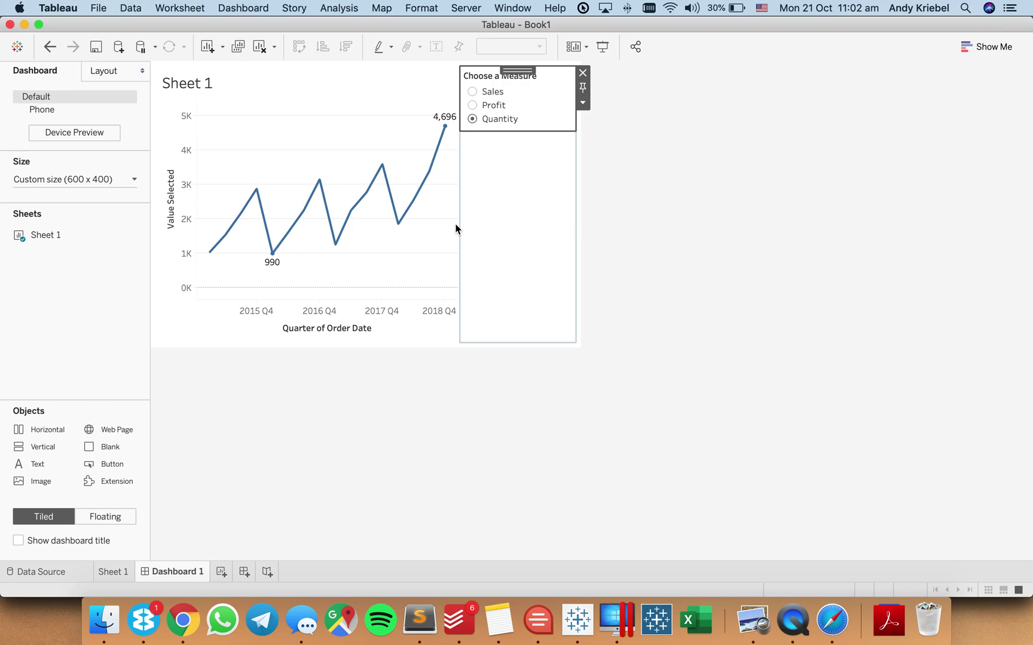
left_click(429, 225)
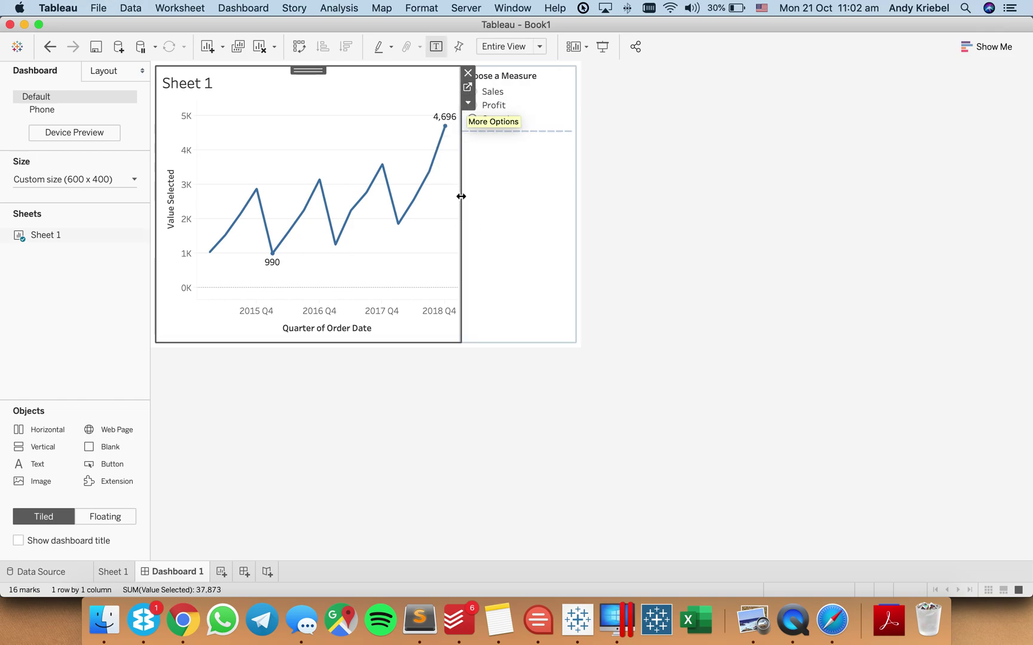
left_click(467, 88)
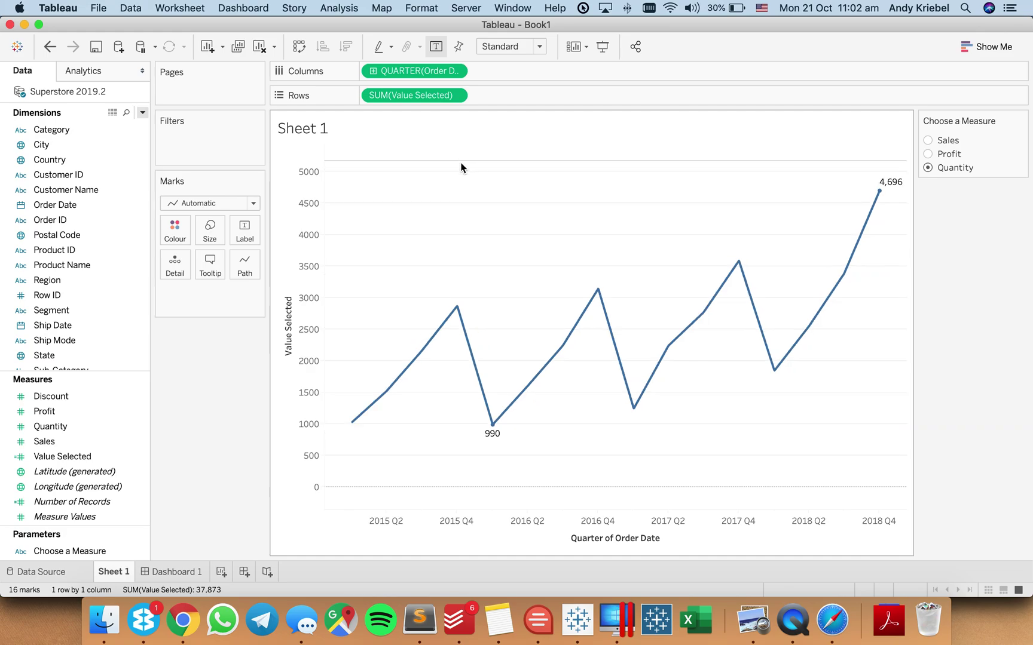
Step: Confirm the top reference line on Sheet 1 uses 110% of Maximum
left_click(462, 161)
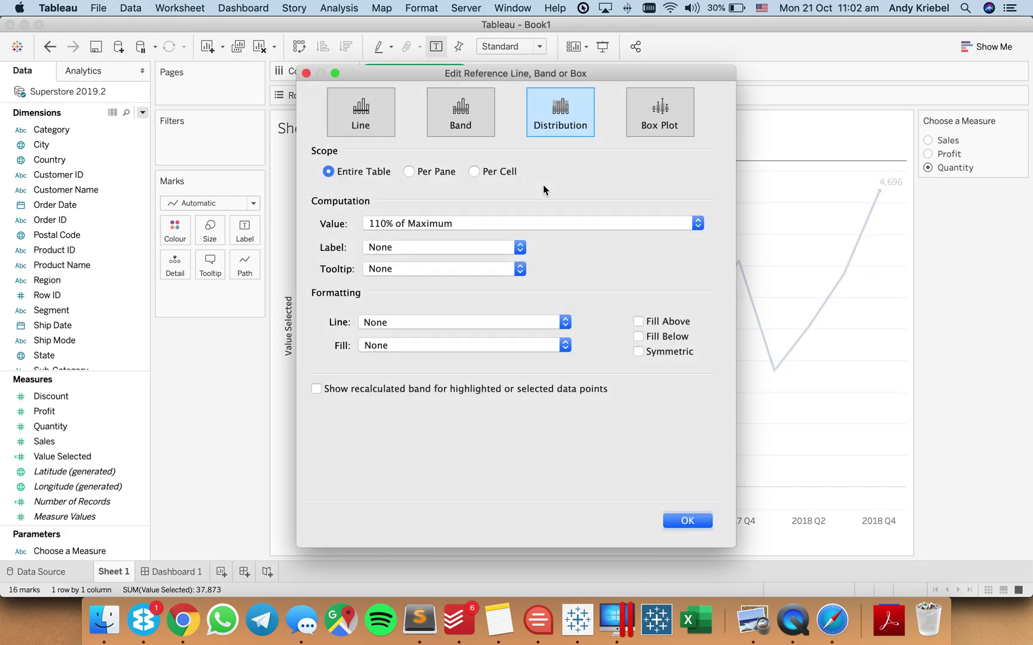
left_click(434, 224)
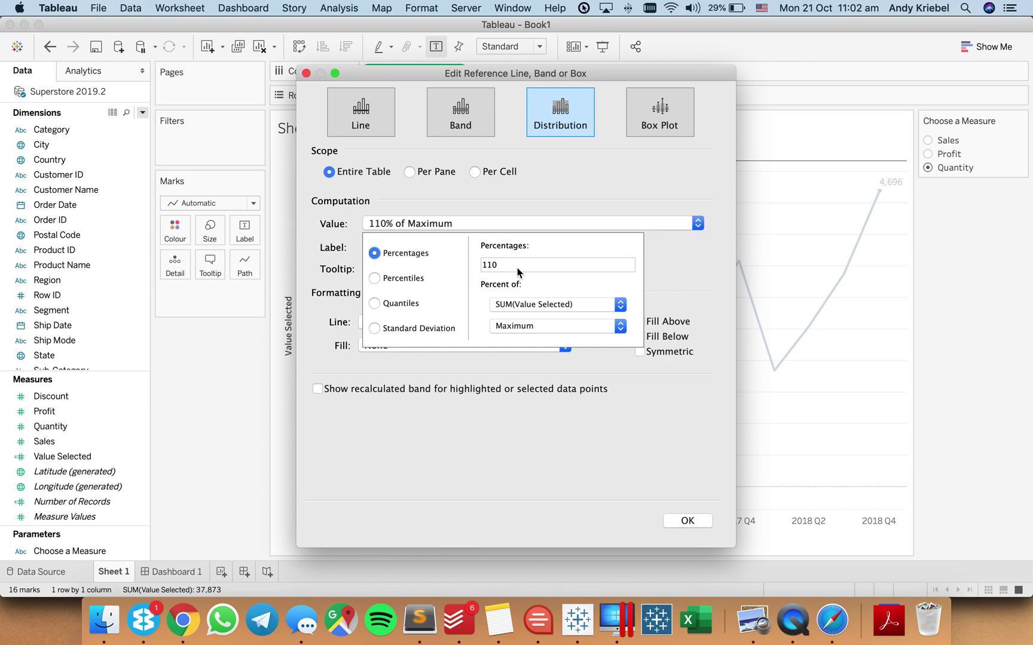
left_click(521, 202)
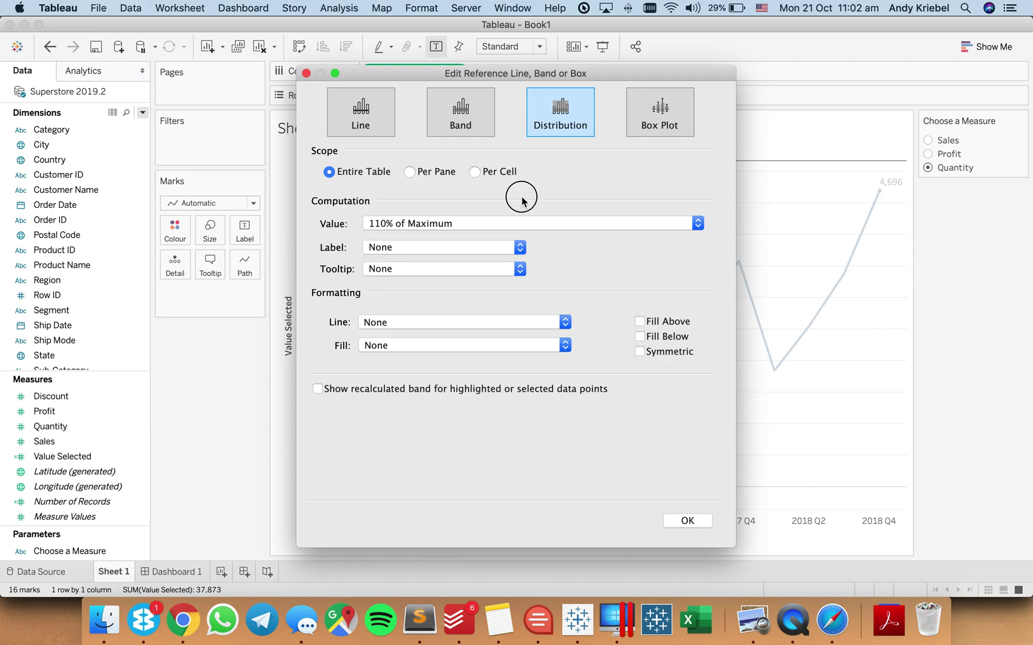
left_click(686, 520)
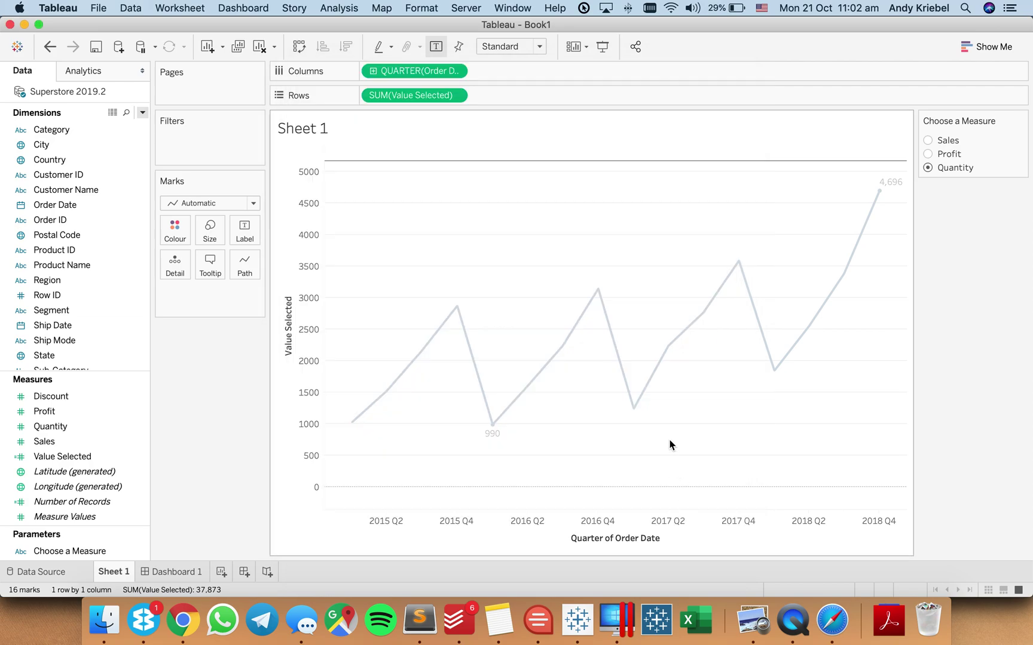